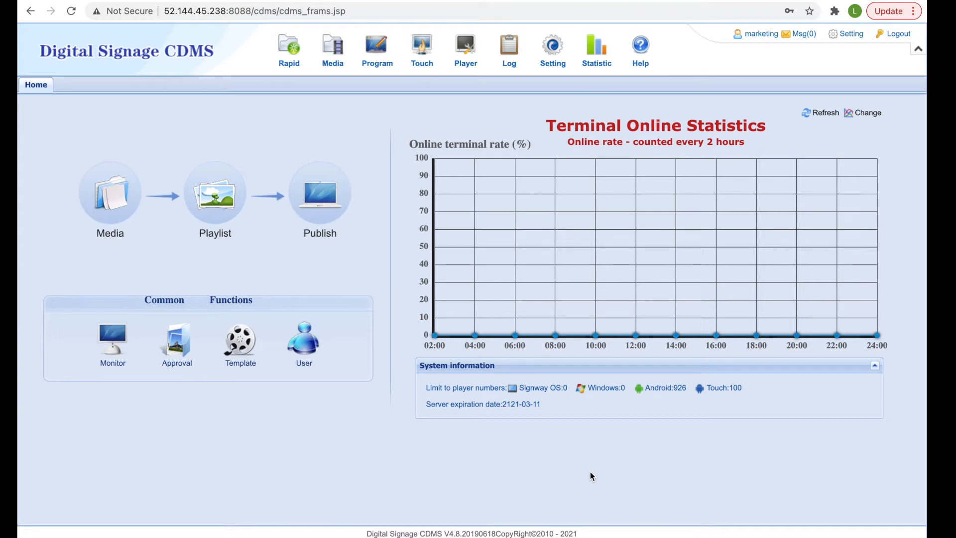
# - Open the Touch tab from the Touch menu to show the touch project list
pyautogui.moveTo(430, 60)
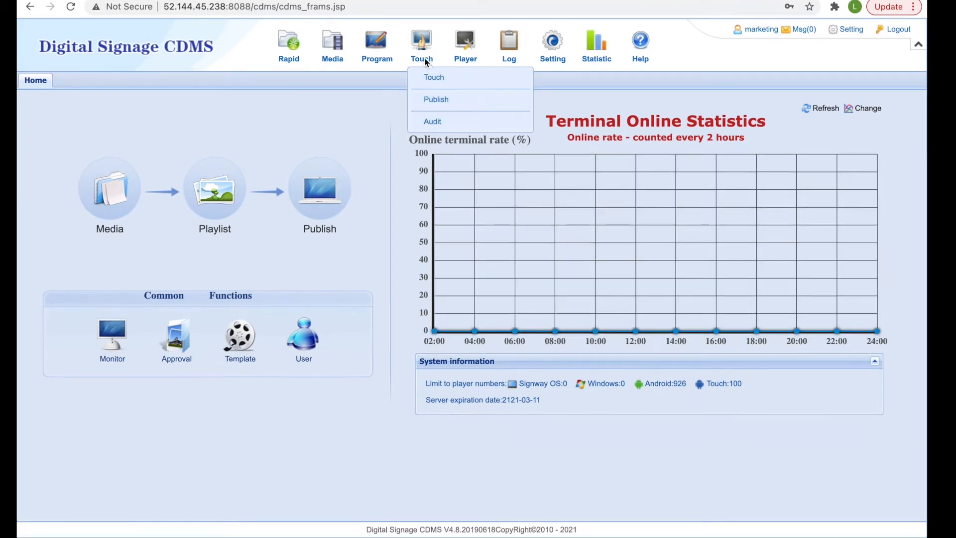
pyautogui.click(434, 82)
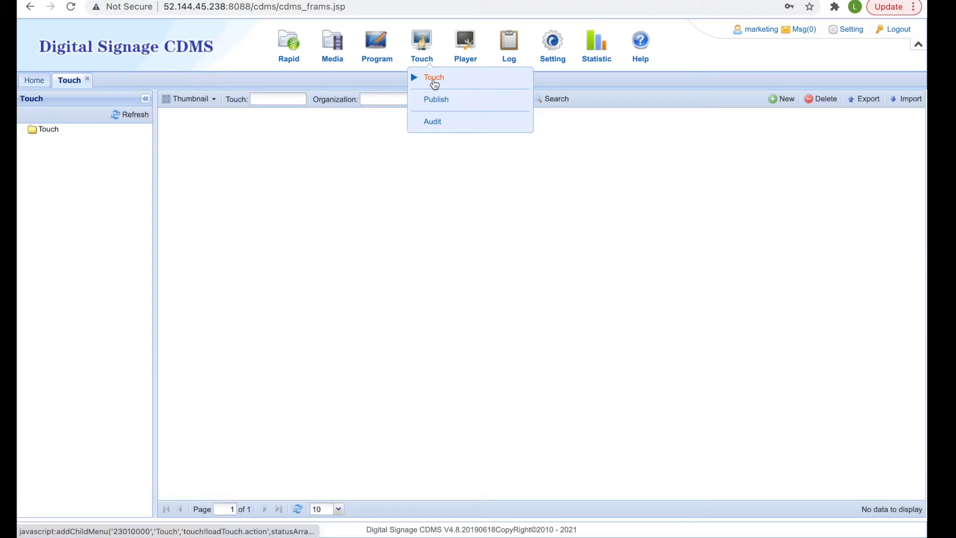
# - Create a new touch project named 'Iron' at 1920x1080 resolution
pyautogui.click(786, 99)
pyautogui.click(497, 261)
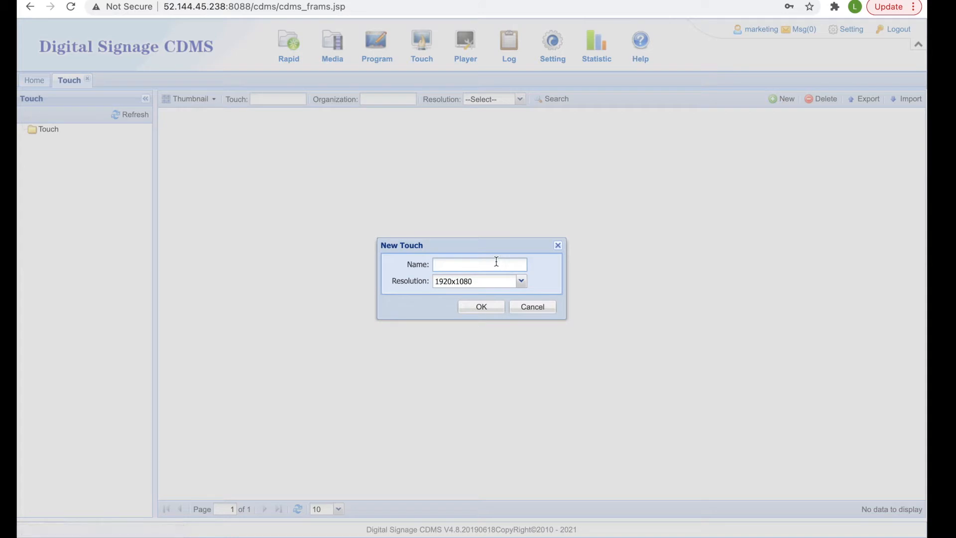
pyautogui.write('Iron')
pyautogui.click(521, 282)
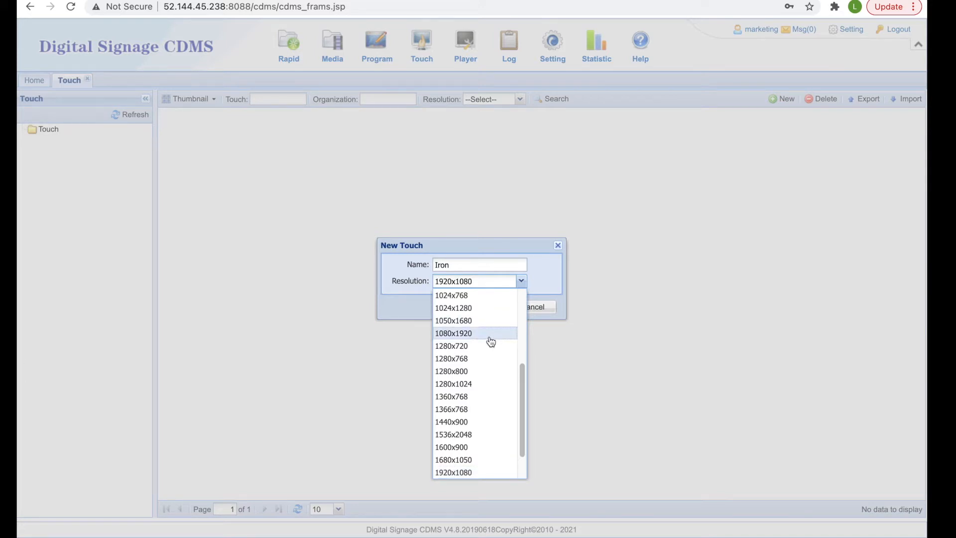
pyautogui.click(522, 282)
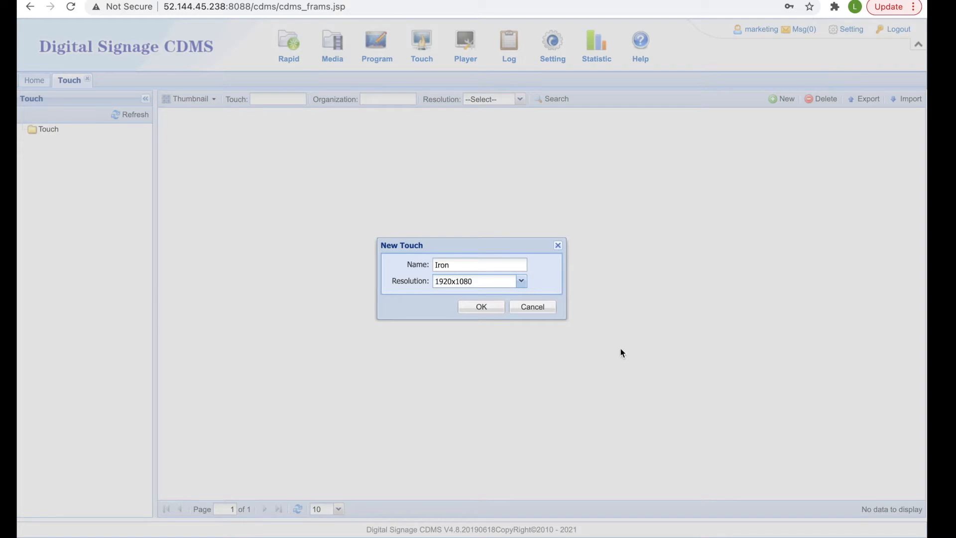
pyautogui.click(481, 306)
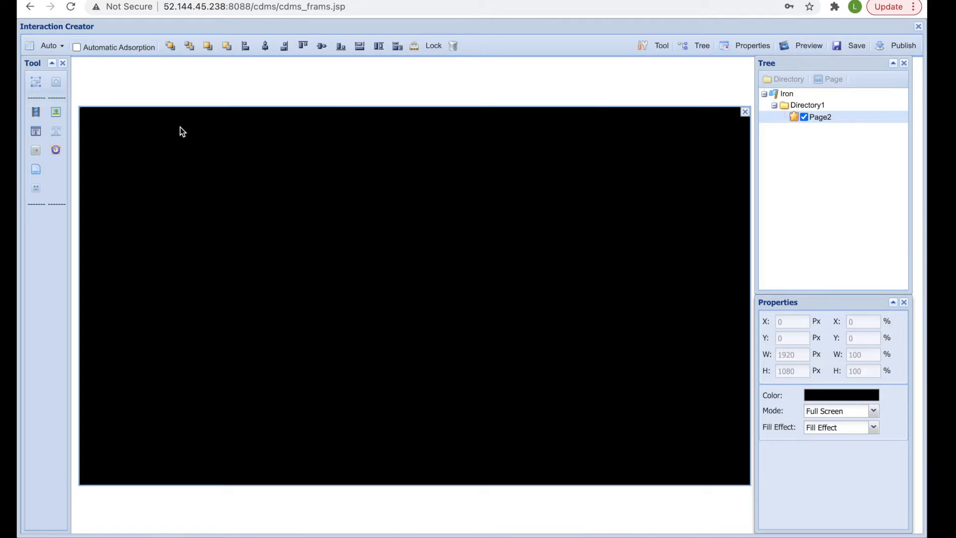
# - Zoom the canvas to 75% and give Iron a 10-minute timeout that enters the screensaver
pyautogui.click(62, 46)
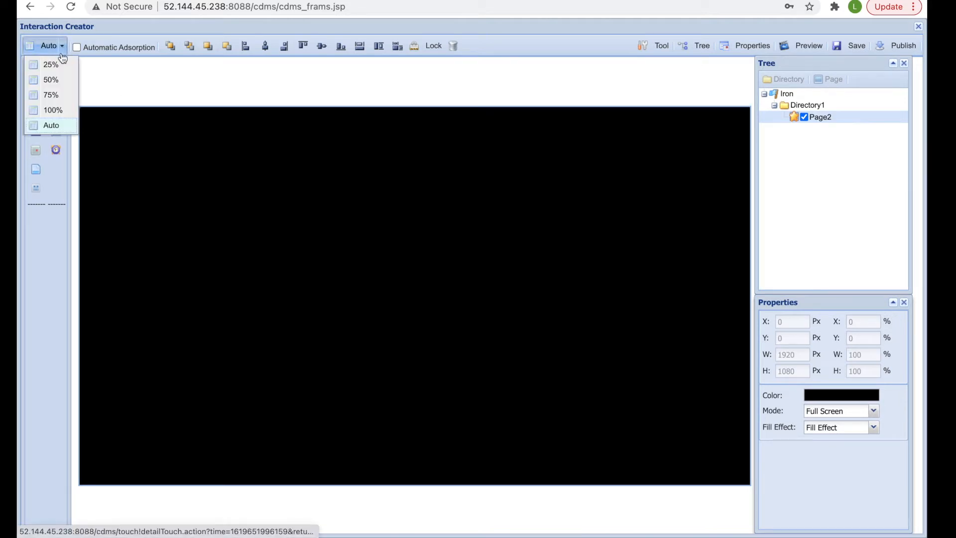
pyautogui.click(56, 95)
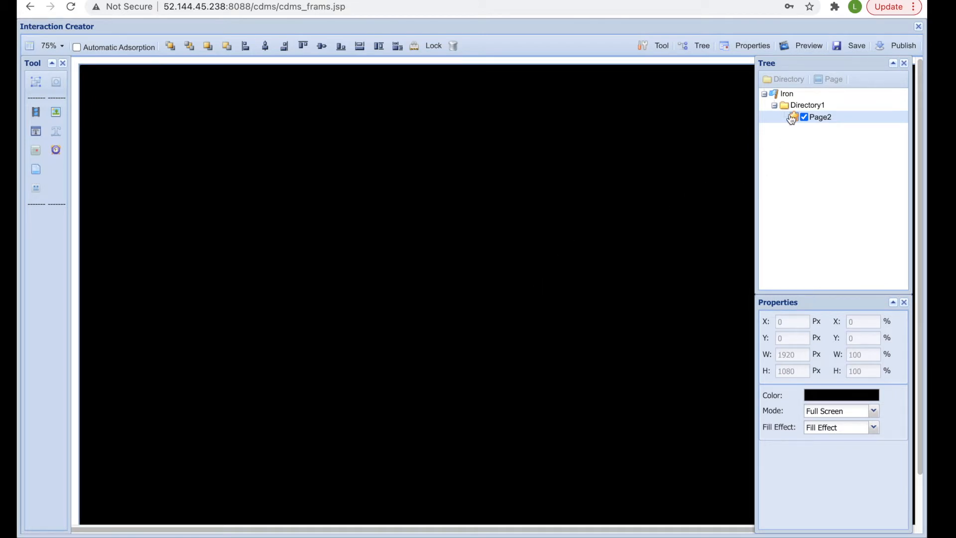
pyautogui.click(787, 95)
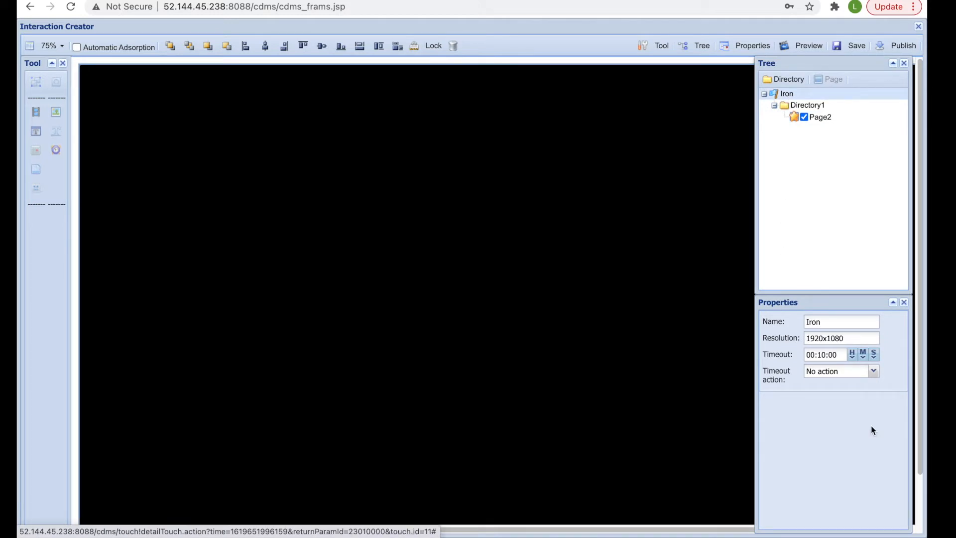
pyautogui.click(864, 354)
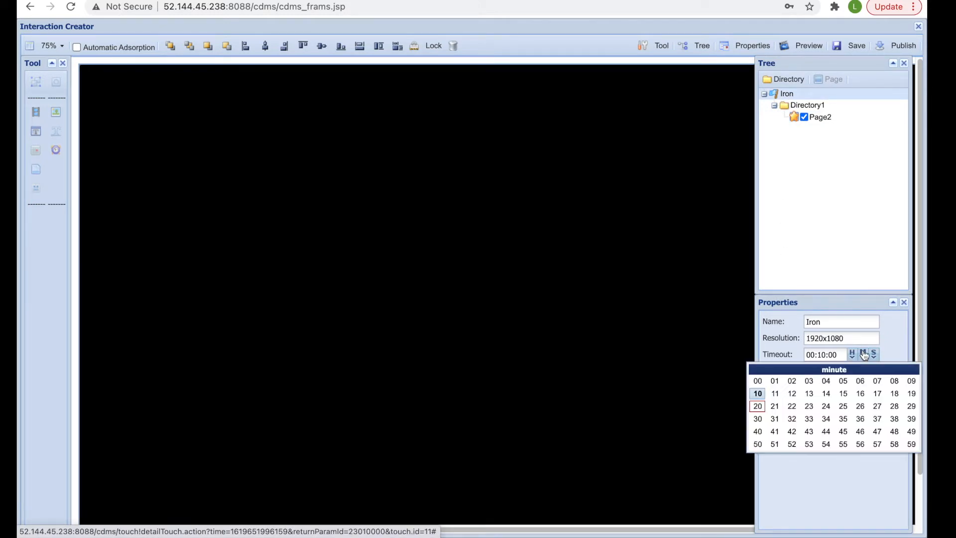
pyautogui.click(757, 394)
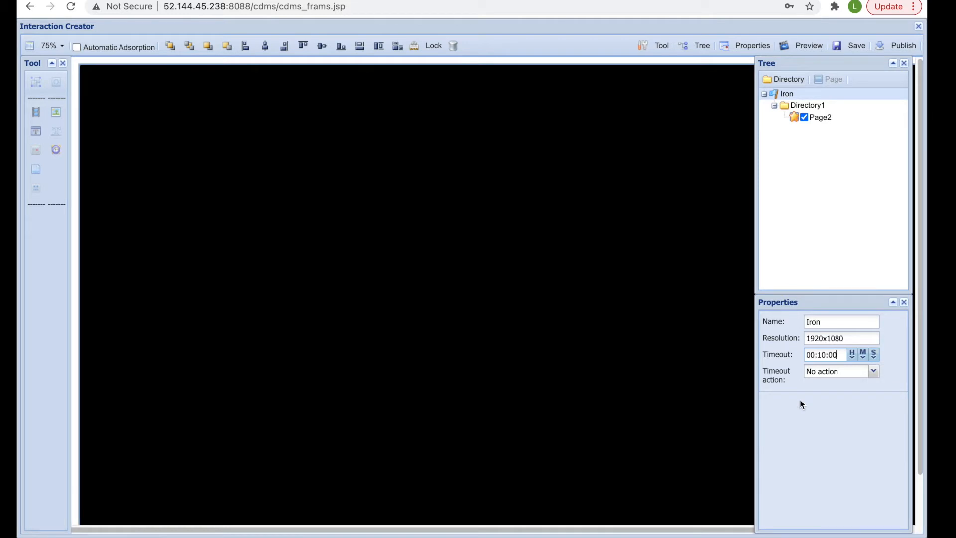
pyautogui.click(875, 375)
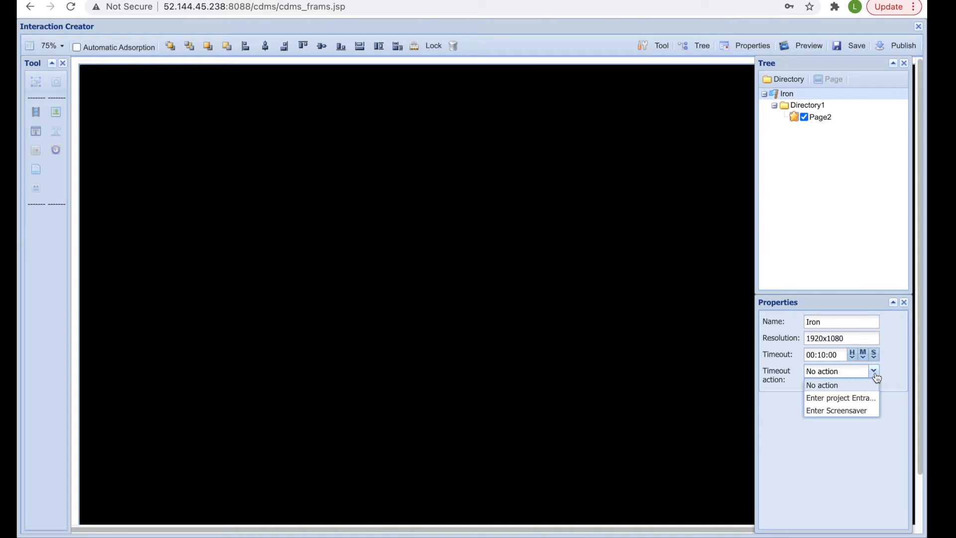
pyautogui.click(868, 412)
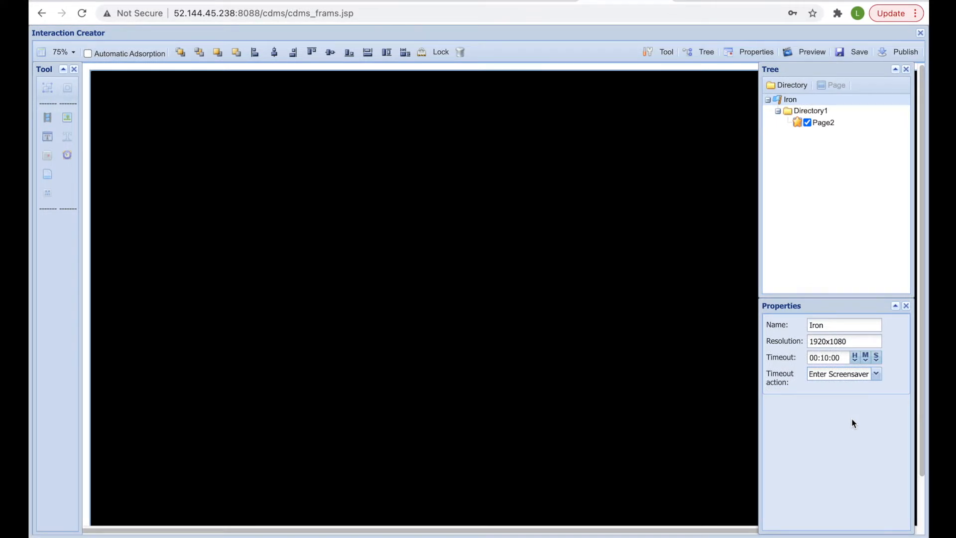
# - Rename Page2 to 'Home'
pyautogui.rightClick(829, 123)
pyautogui.click(854, 145)
pyautogui.moveTo(841, 125); pyautogui.dragTo(813, 125)
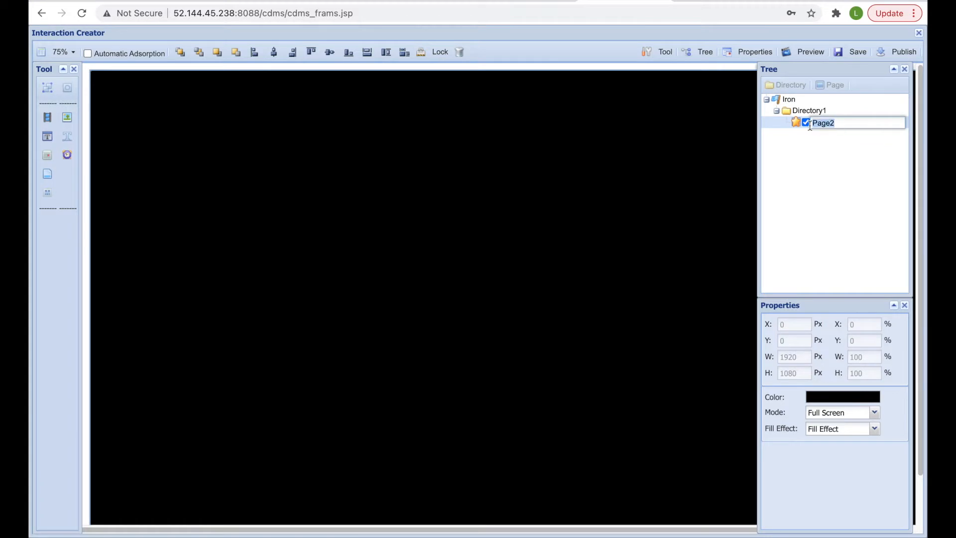
pyautogui.write('Home')
pyautogui.rightClick(839, 122)
pyautogui.click(864, 149)
pyautogui.click(821, 113)
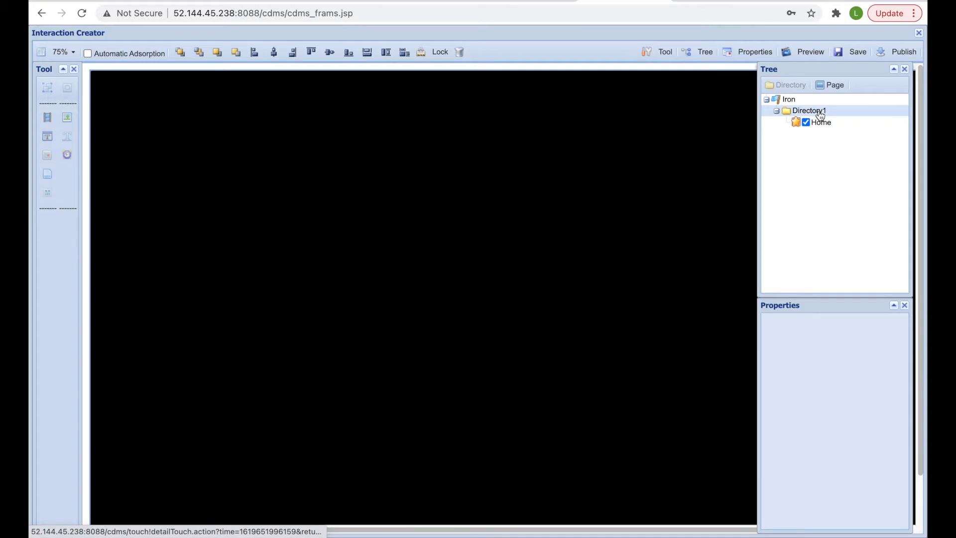
# - Add a new page under Directory1 and name it 'Website'
pyautogui.rightClick(821, 114)
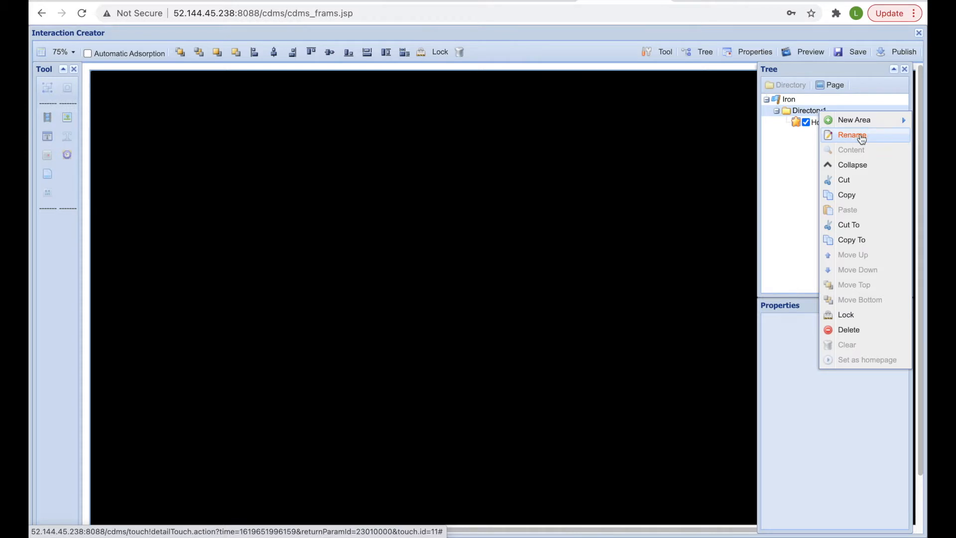
pyautogui.moveTo(853, 119)
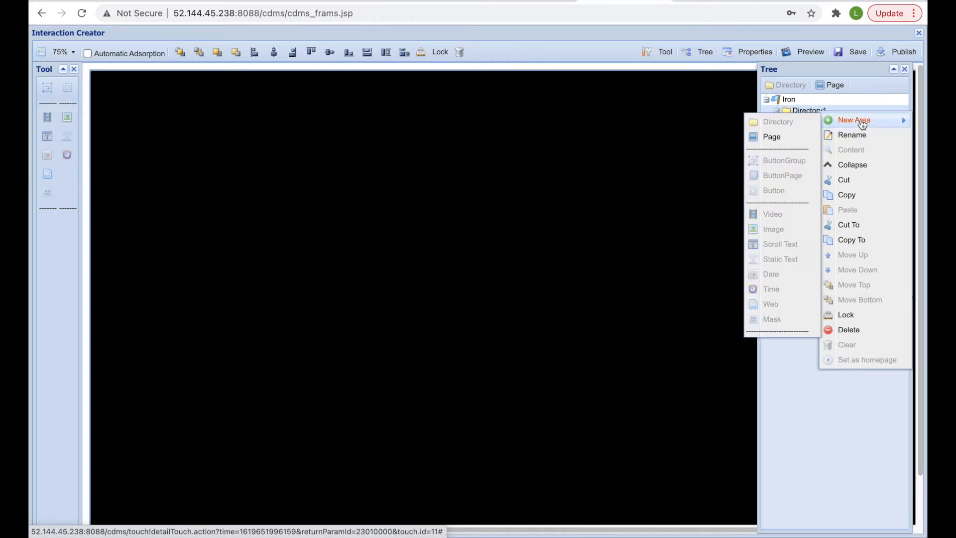
pyautogui.click(788, 144)
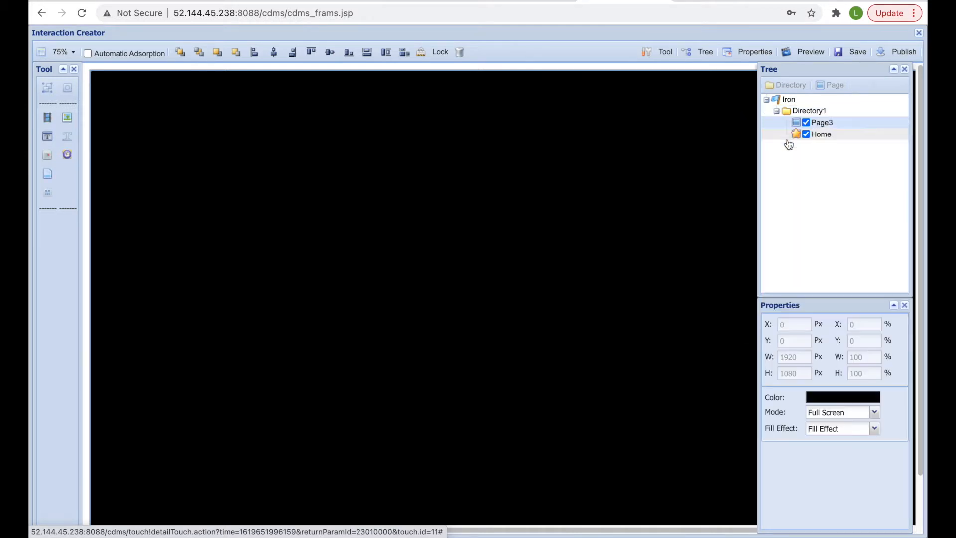
pyautogui.rightClick(838, 125)
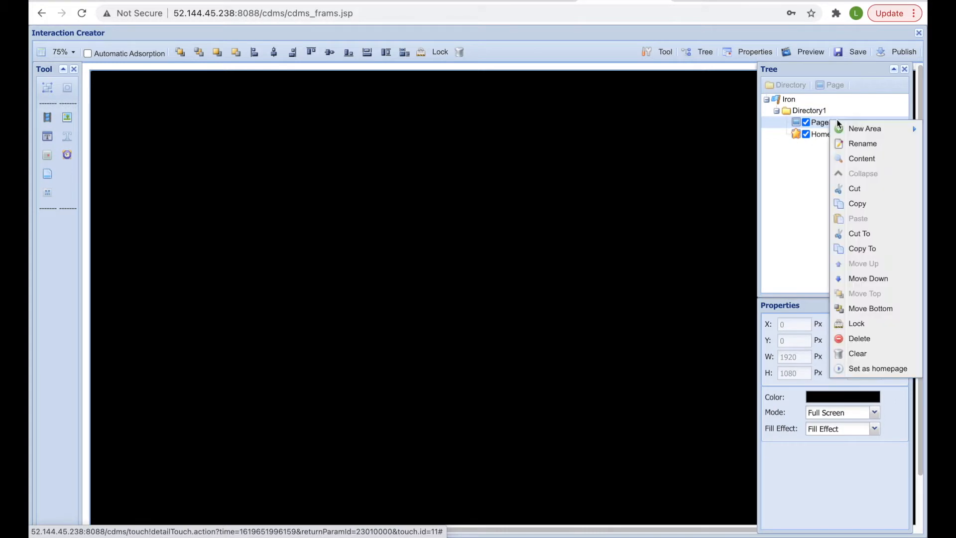
pyautogui.click(860, 143)
pyautogui.moveTo(841, 122); pyautogui.dragTo(806, 124)
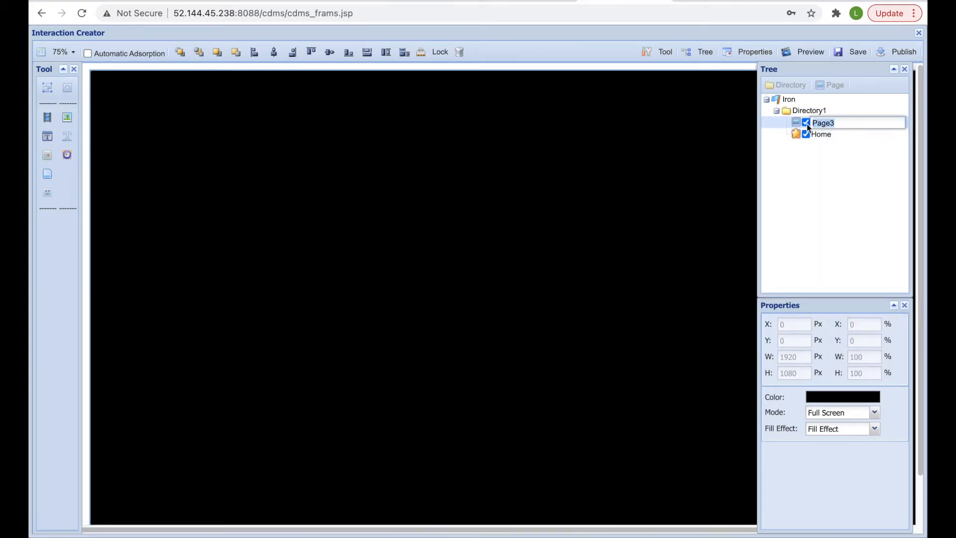
pyautogui.write('Website')
pyautogui.press('Return')
# - Add another page under Directory1 and name it 'Gallery 1'
pyautogui.rightClick(804, 112)
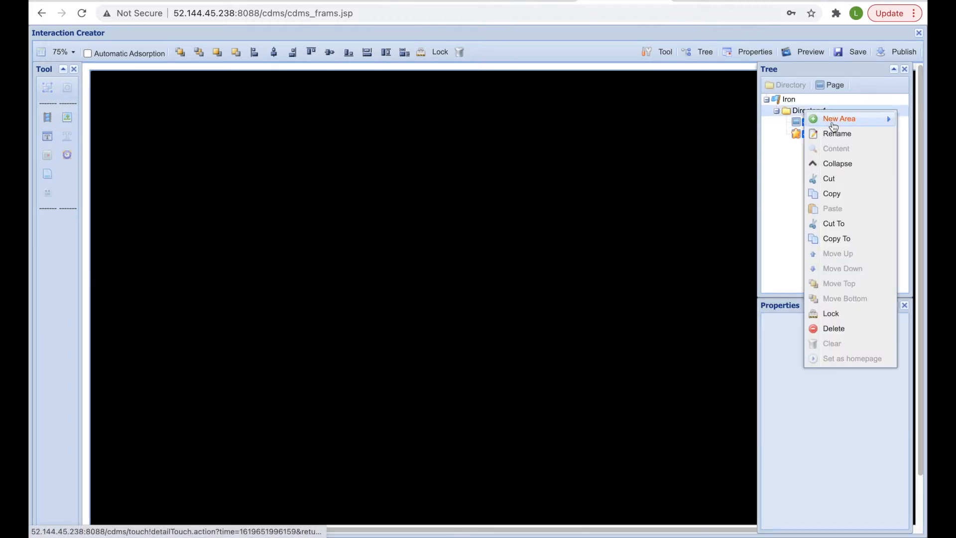
pyautogui.moveTo(837, 120)
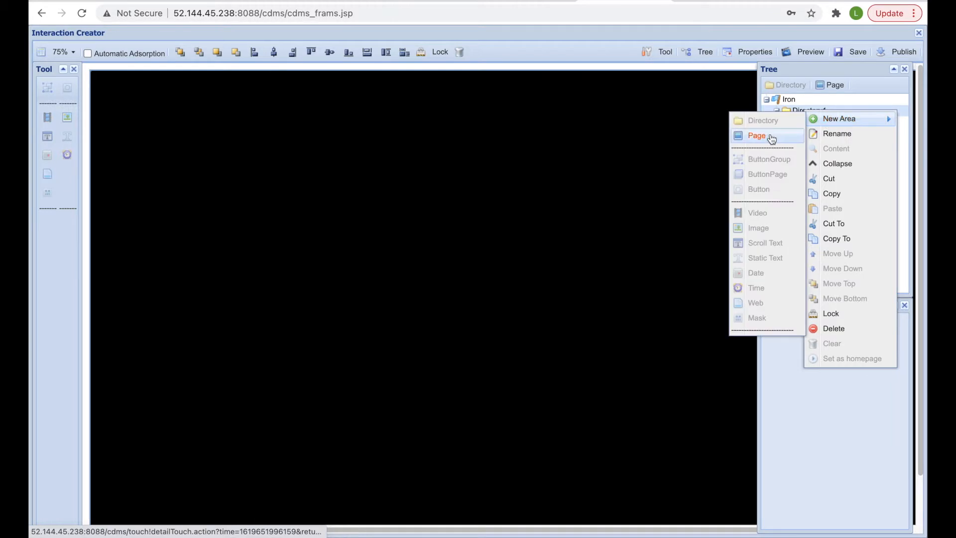
pyautogui.click(771, 138)
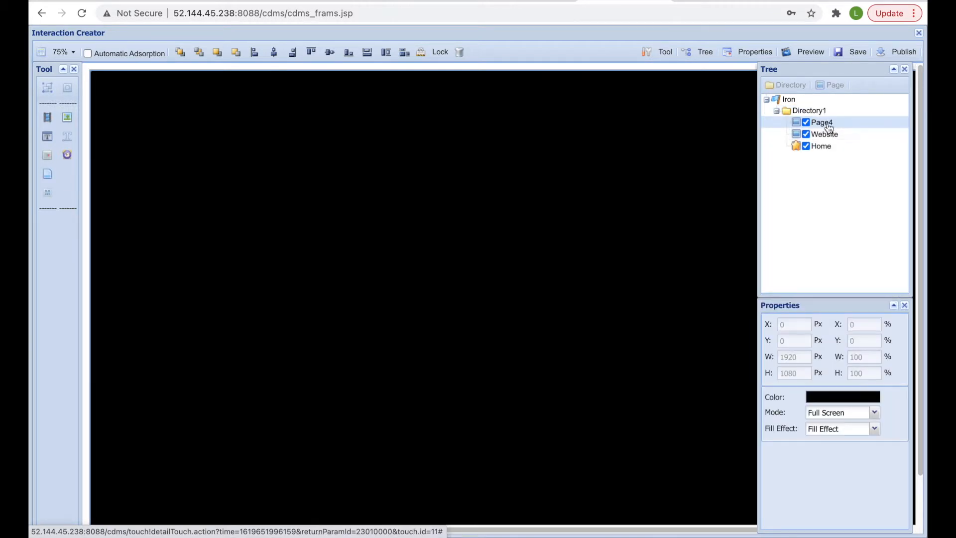
pyautogui.rightClick(826, 123)
pyautogui.click(860, 145)
pyautogui.moveTo(837, 123); pyautogui.dragTo(817, 121)
pyautogui.write('Gallery 1')
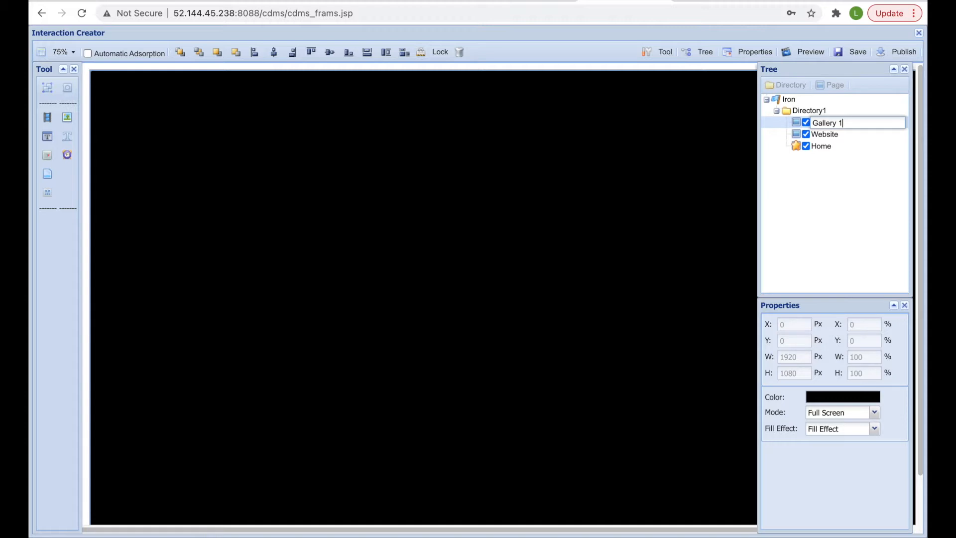
pyautogui.press('Return')
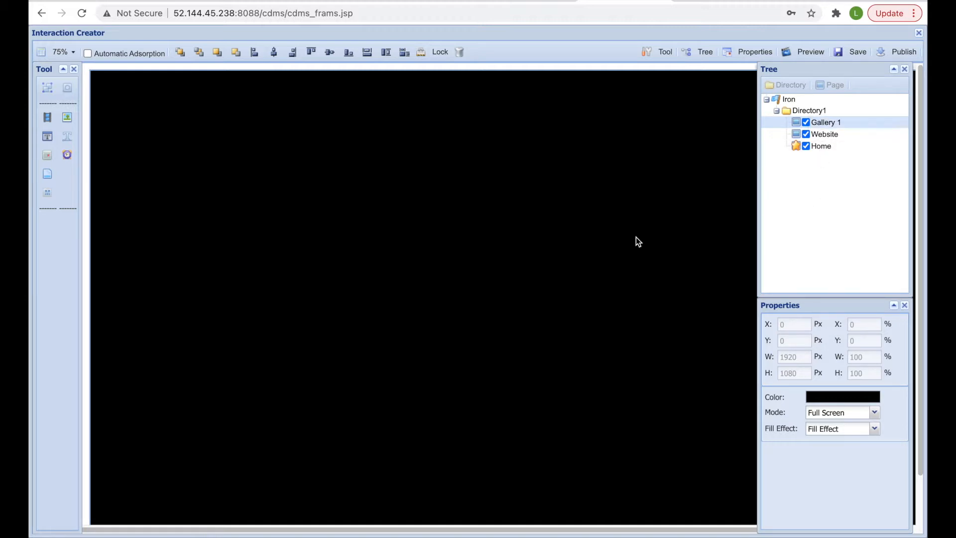
pyautogui.rightClick(418, 232)
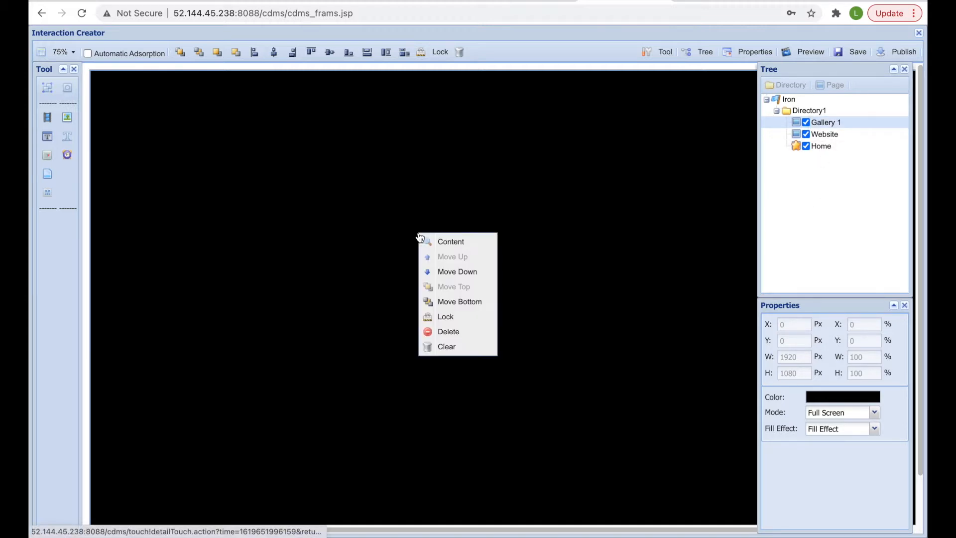
# - Set home-bg.jpg from the image library as the page background, then close the Content panel
pyautogui.click(447, 242)
pyautogui.click(560, 139)
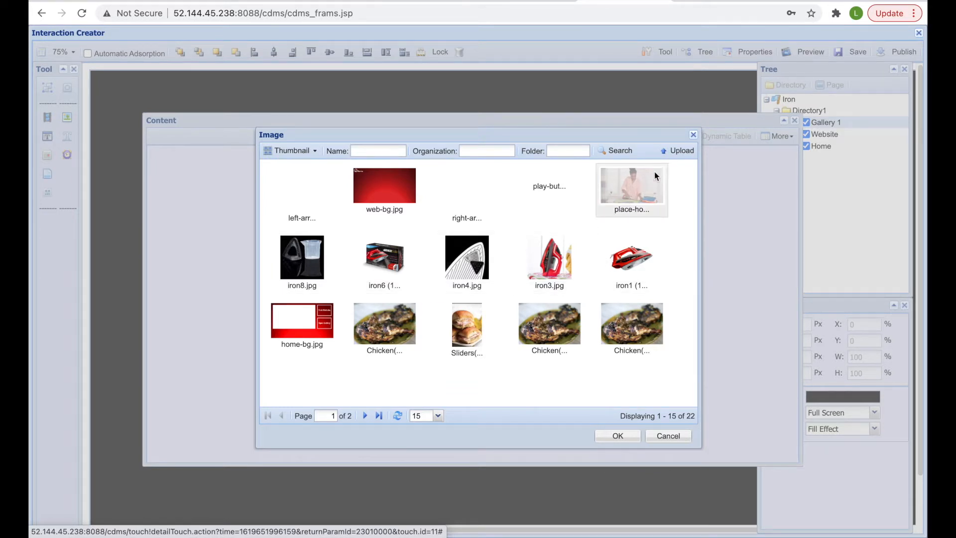
pyautogui.click(677, 152)
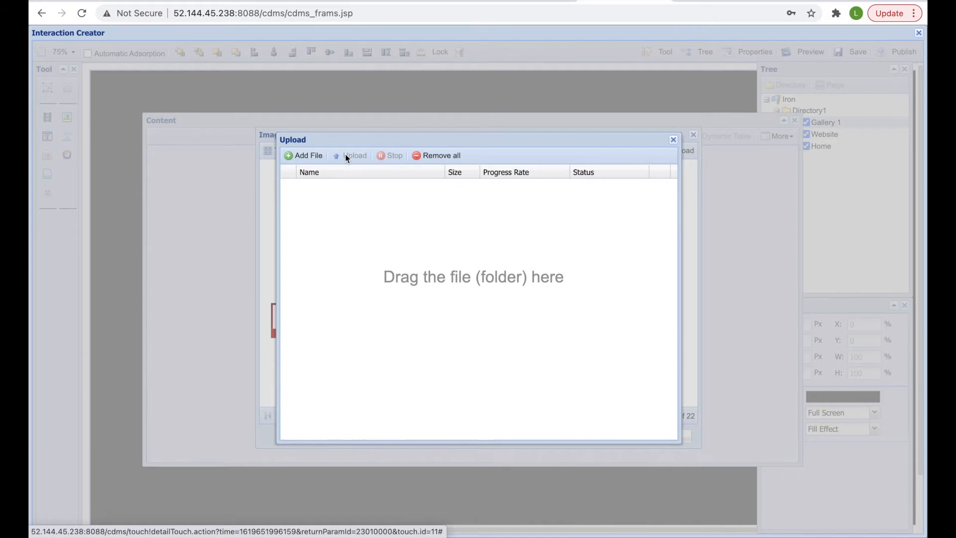
pyautogui.click(673, 140)
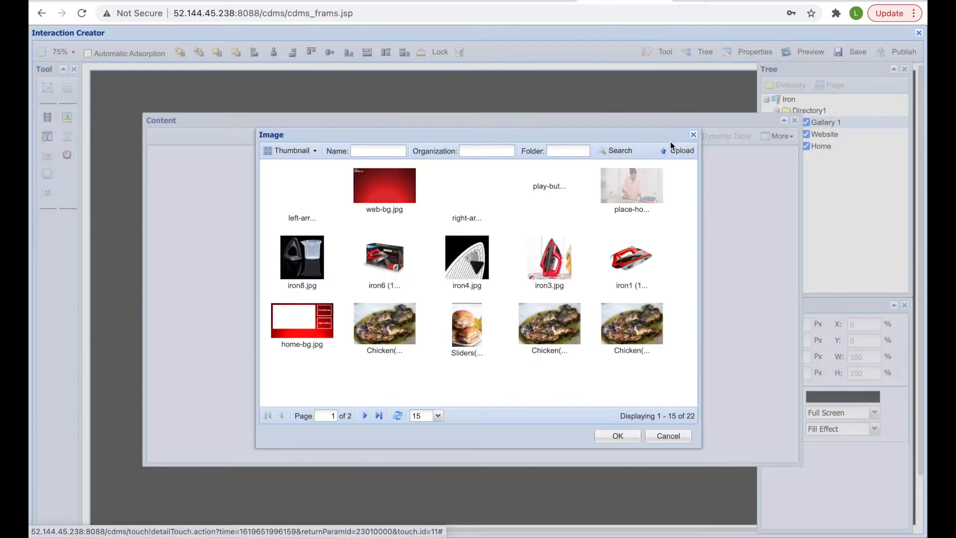
pyautogui.click(303, 325)
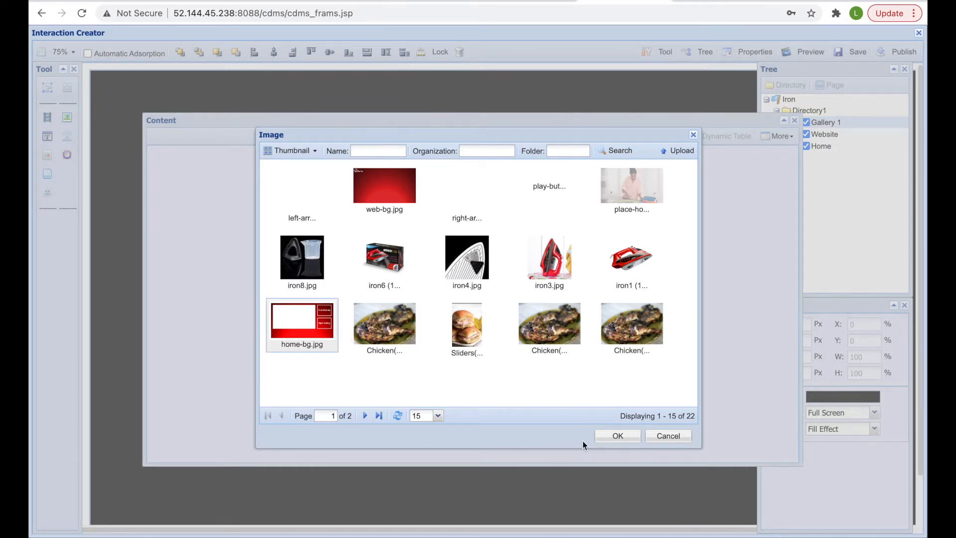
pyautogui.click(600, 441)
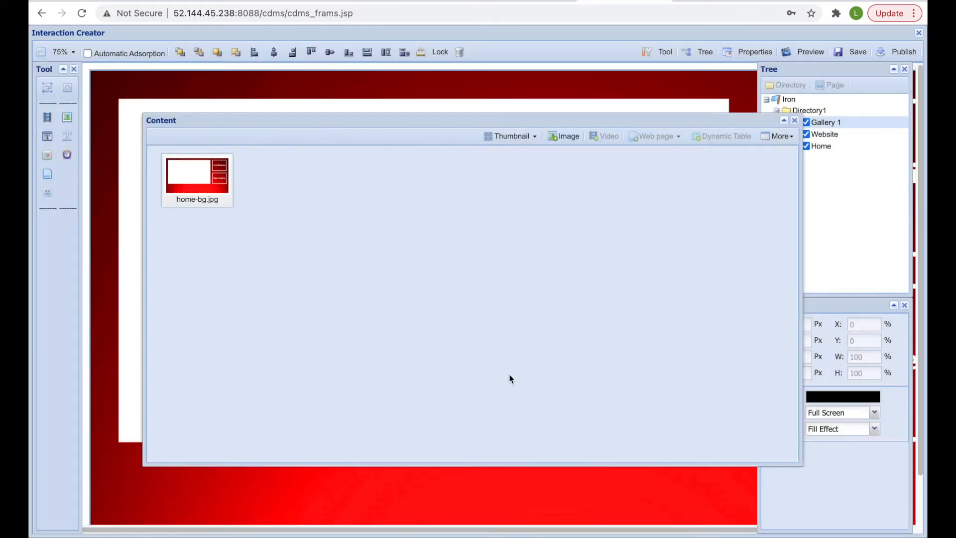
pyautogui.click(795, 120)
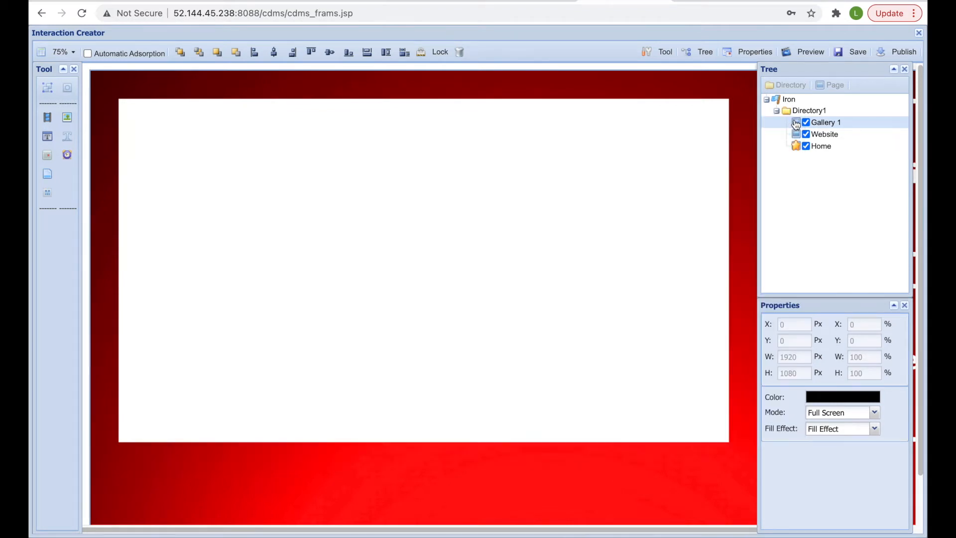
# - At 50% zoom, add a button and size it over the Visit Website box
pyautogui.click(71, 53)
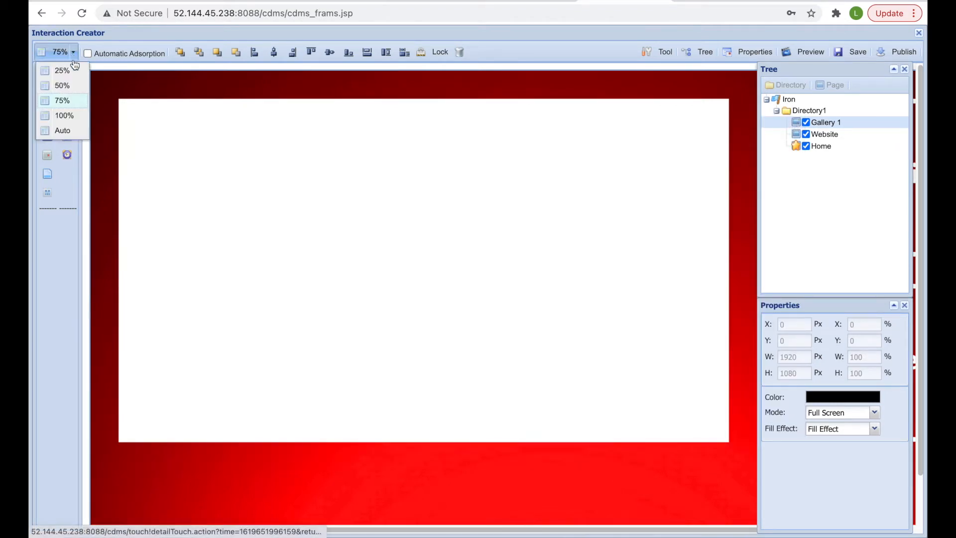
pyautogui.click(62, 85)
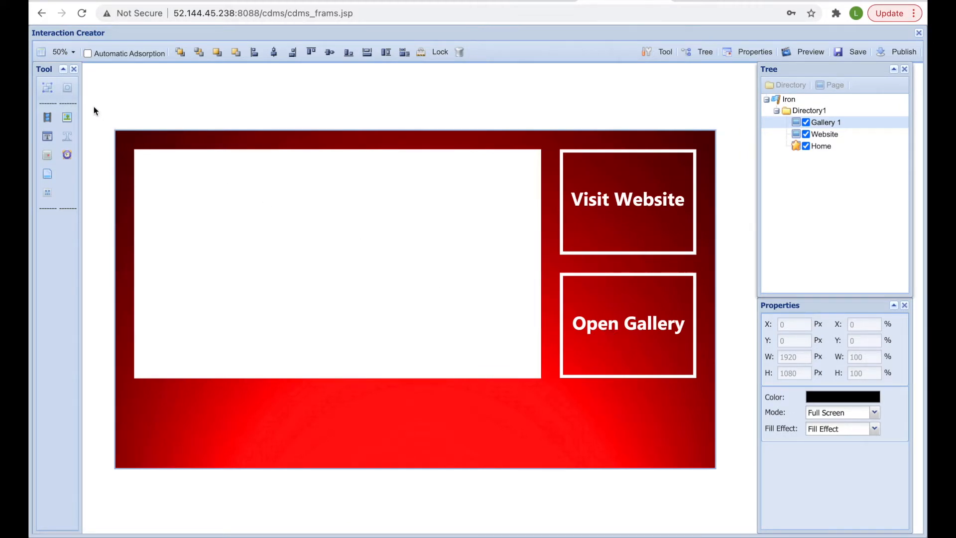
pyautogui.click(69, 91)
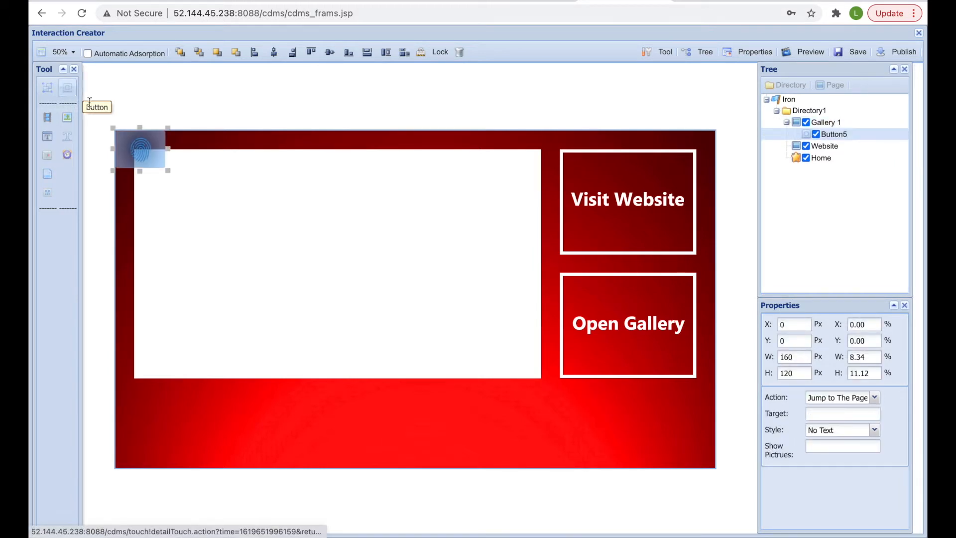
pyautogui.moveTo(130, 144); pyautogui.dragTo(550, 145)
pyautogui.moveTo(646, 218); pyautogui.dragTo(702, 260)
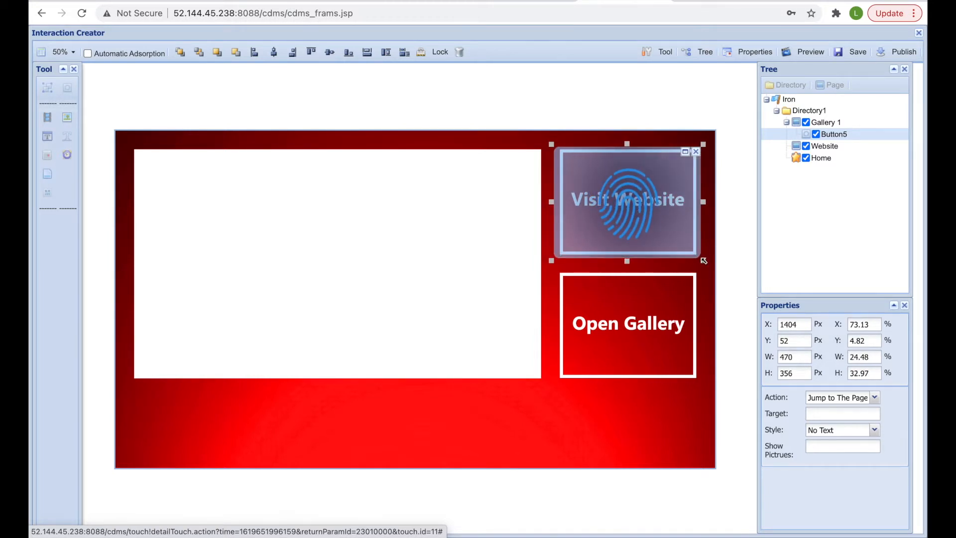
# - Set the button's action to Jump to The Page with Website as the target
pyautogui.click(875, 398)
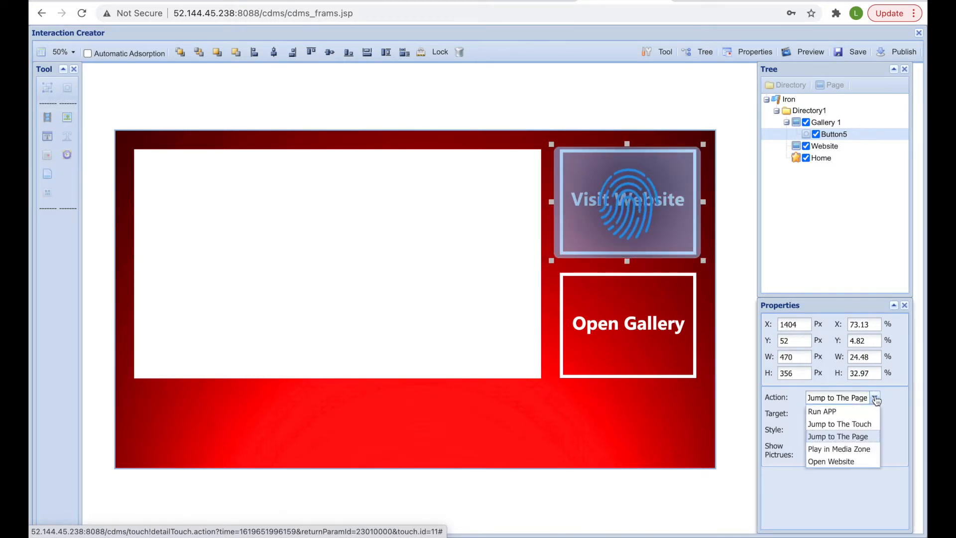
pyautogui.click(868, 437)
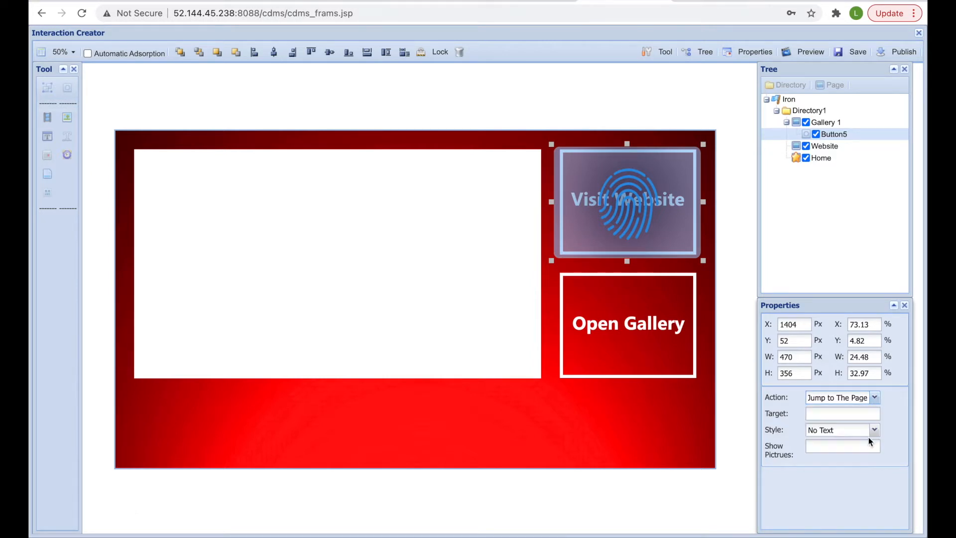
pyautogui.click(835, 414)
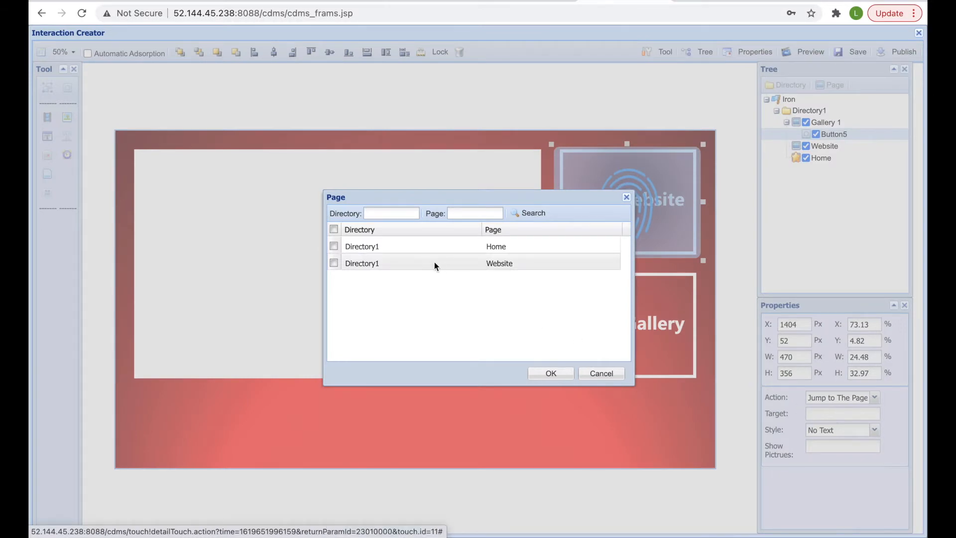
pyautogui.click(334, 262)
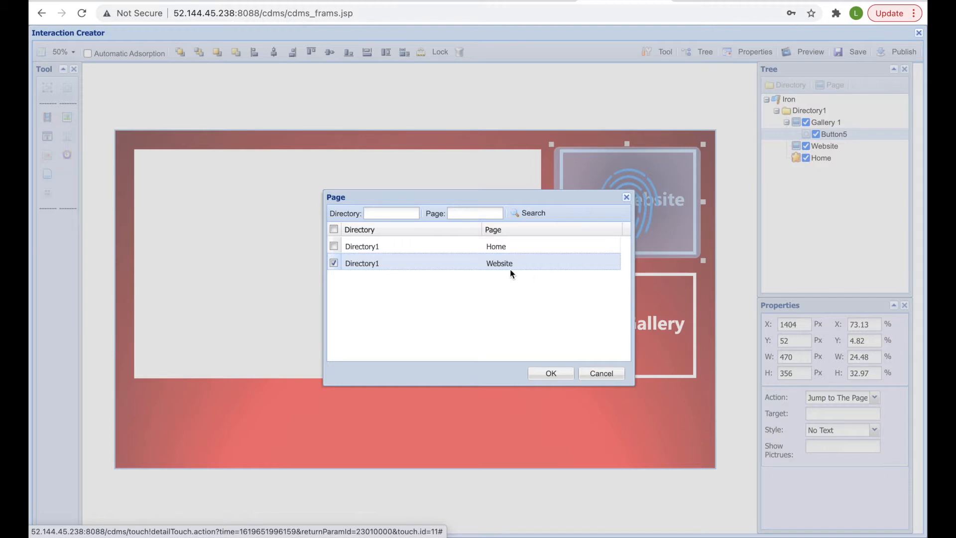
pyautogui.click(551, 374)
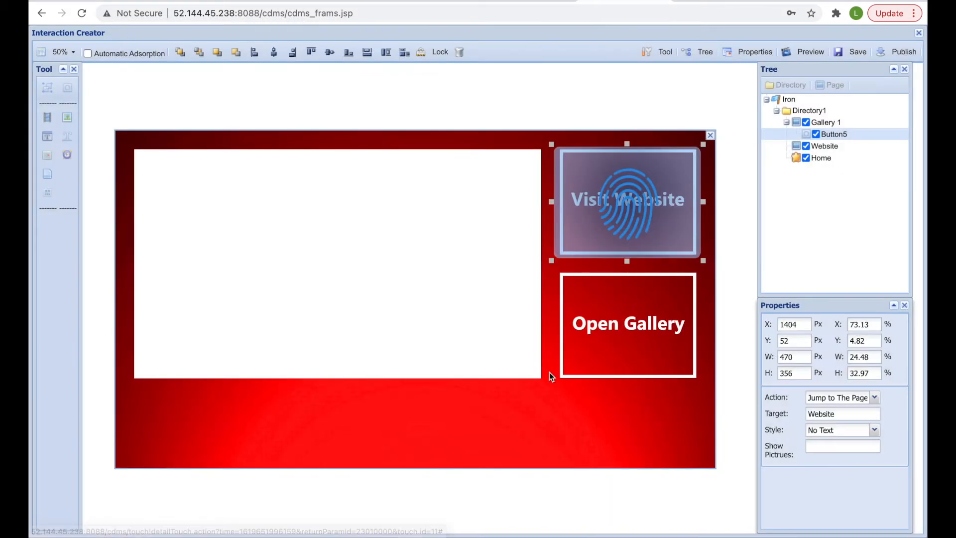
pyautogui.click(629, 396)
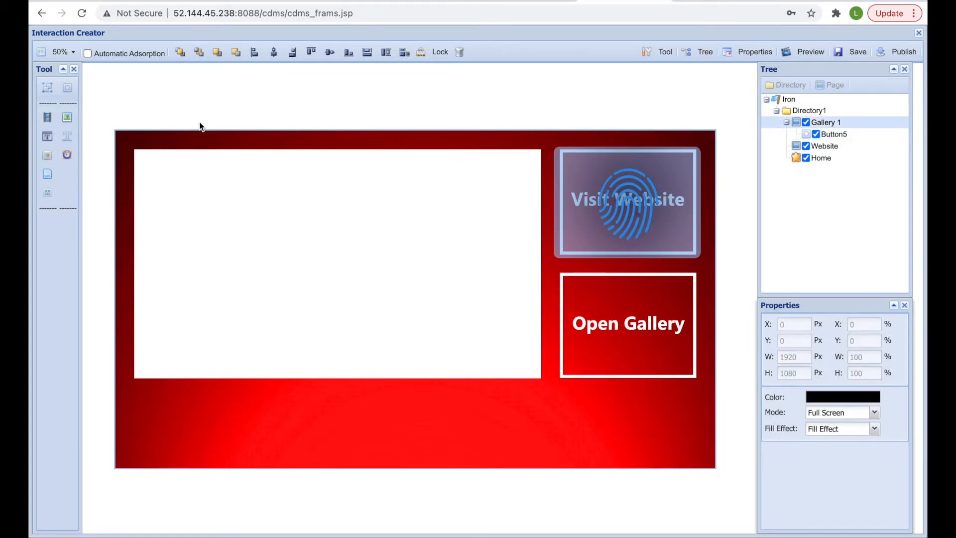
# - Add a second button over the Open Gallery box, targeting the Gallery1 page
pyautogui.click(67, 87)
pyautogui.moveTo(133, 132); pyautogui.dragTo(548, 266)
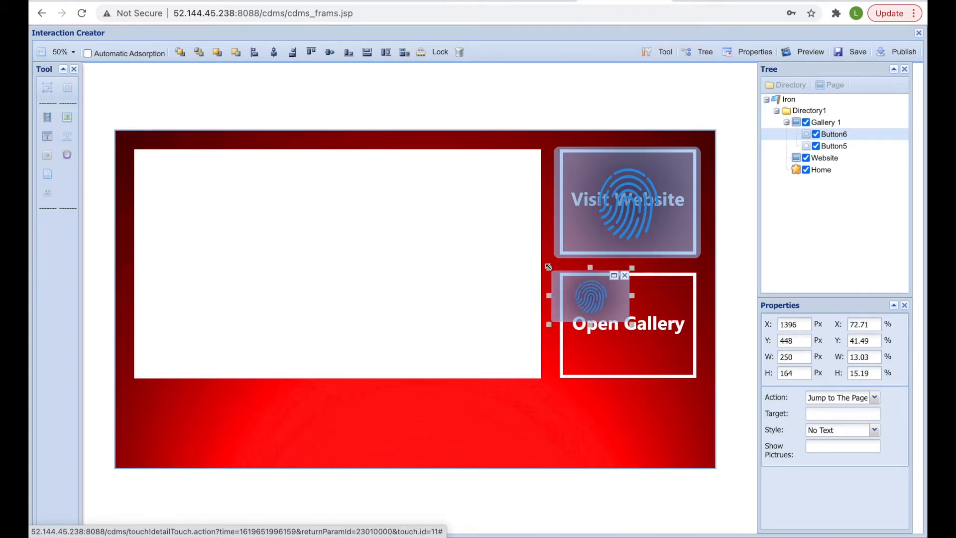
pyautogui.click(629, 324)
pyautogui.click(628, 322)
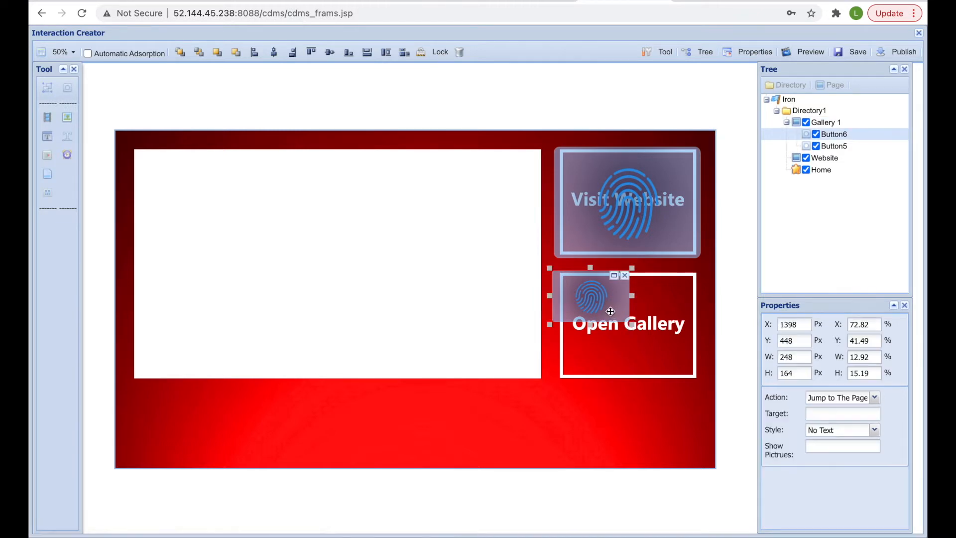
pyautogui.moveTo(628, 323); pyautogui.dragTo(707, 385)
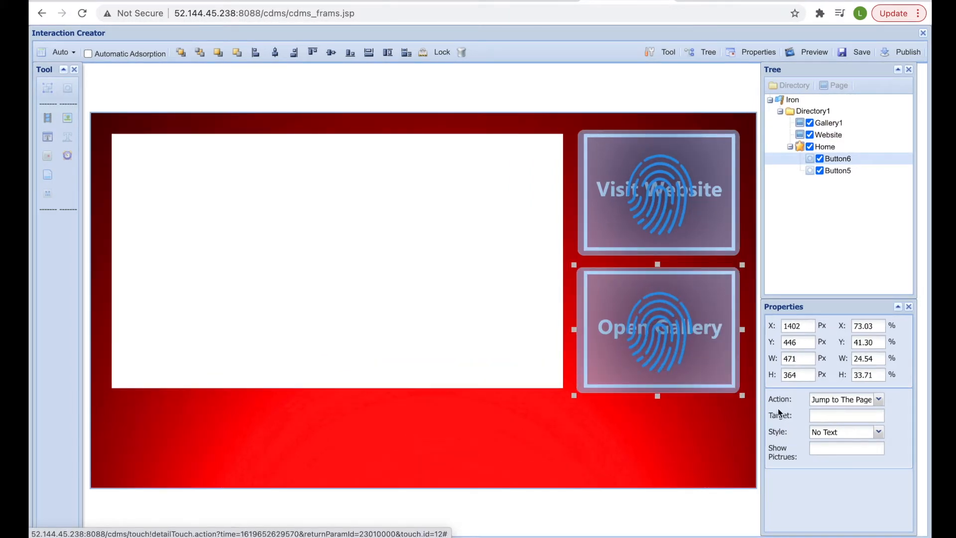
pyautogui.click(822, 416)
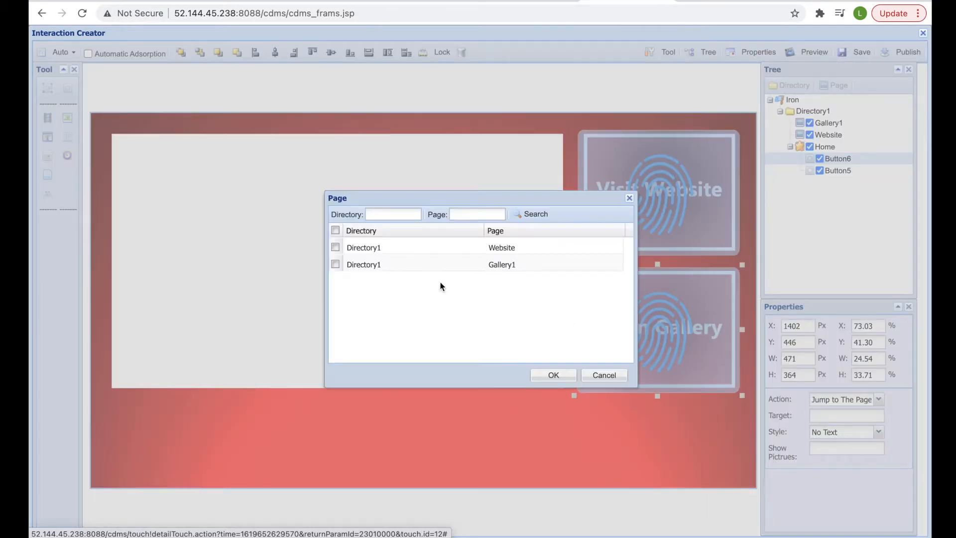
pyautogui.click(334, 264)
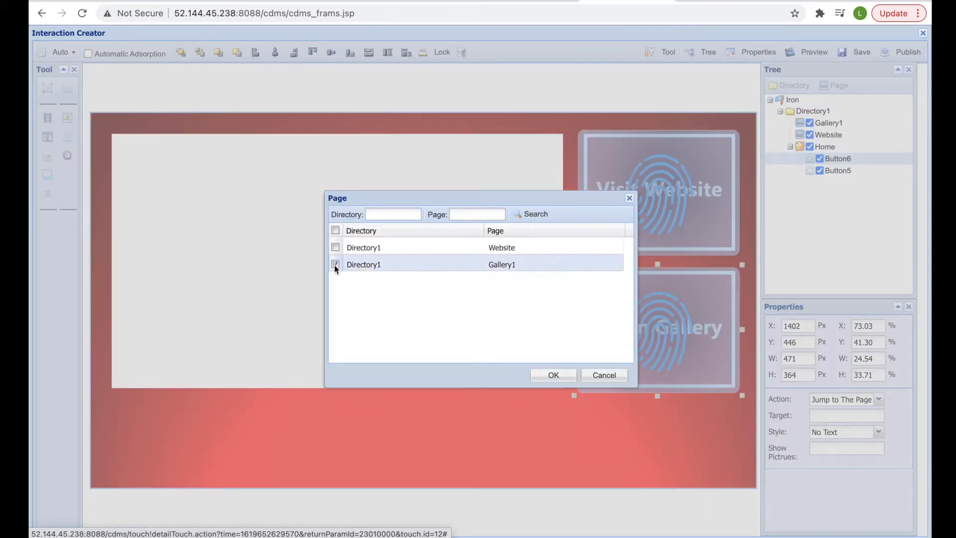
pyautogui.click(547, 378)
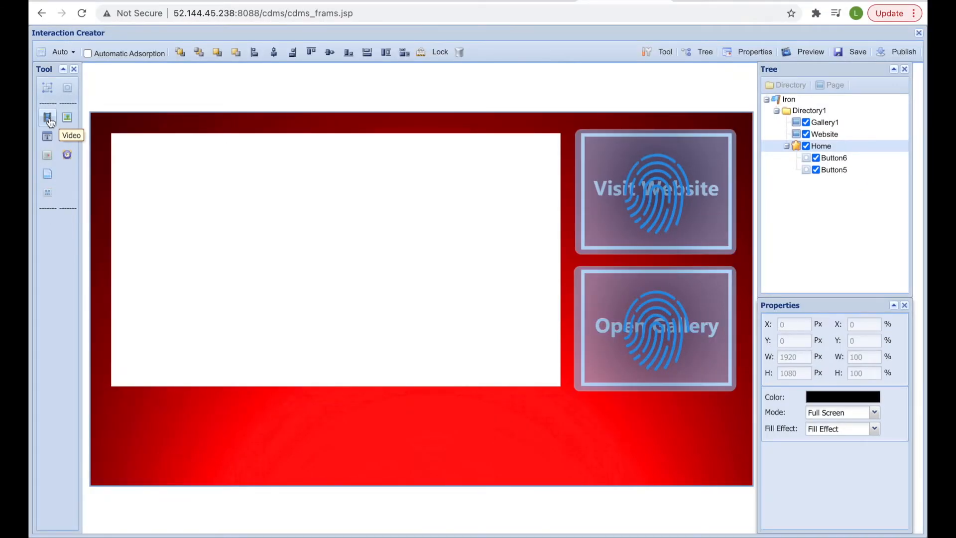
# - Add a video element and stretch it to fill the white area
pyautogui.click(49, 119)
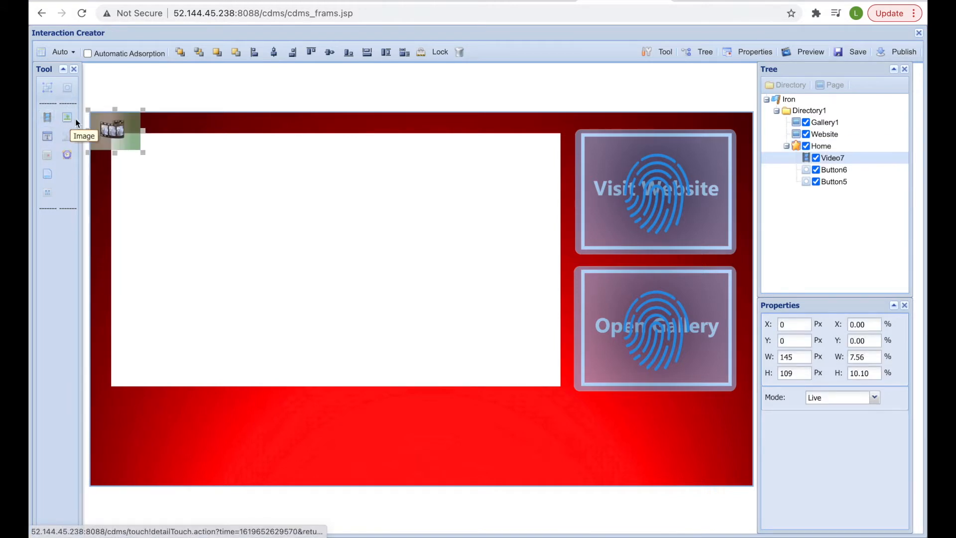
pyautogui.moveTo(133, 152)
pyautogui.mouseDown()
pyautogui.moveTo(149, 162)
pyautogui.moveTo(130, 145)
pyautogui.mouseUp()
pyautogui.moveTo(164, 172); pyautogui.dragTo(562, 387)
# - Set the video element's content to the place-holder ironing image
pyautogui.rightClick(465, 260)
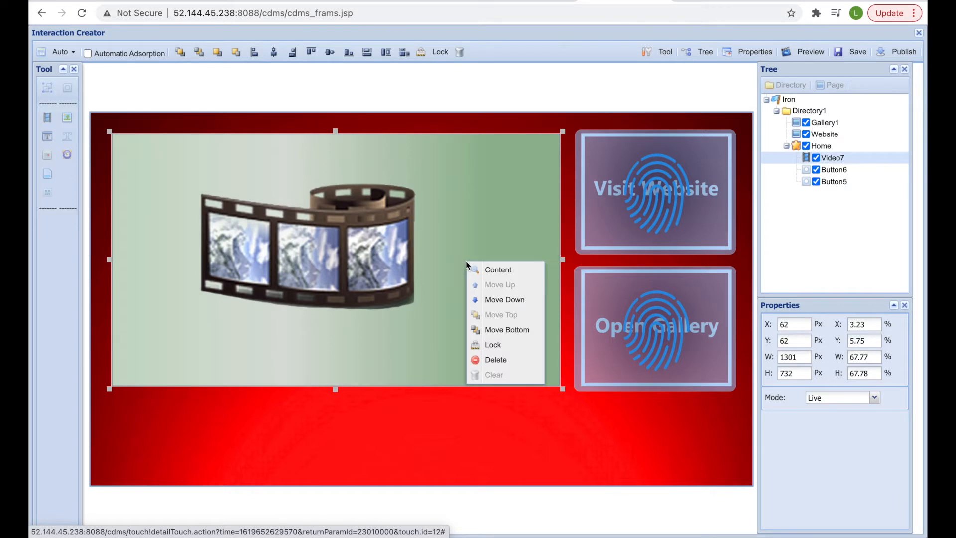
pyautogui.click(488, 271)
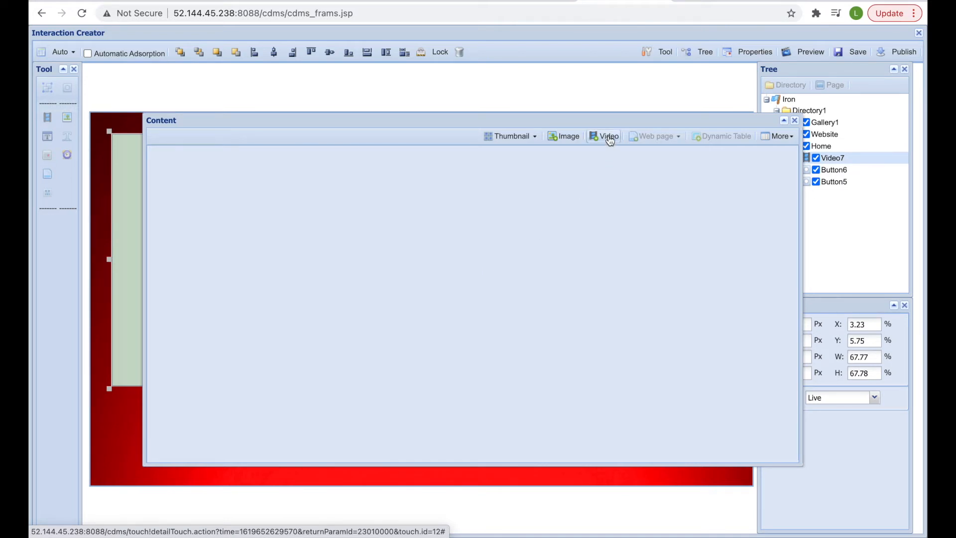
pyautogui.click(567, 139)
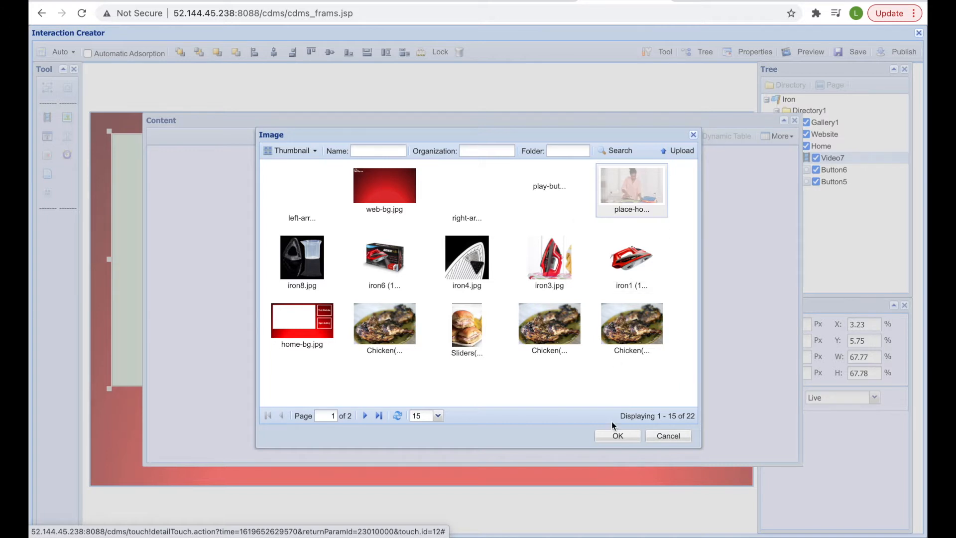
pyautogui.click(614, 435)
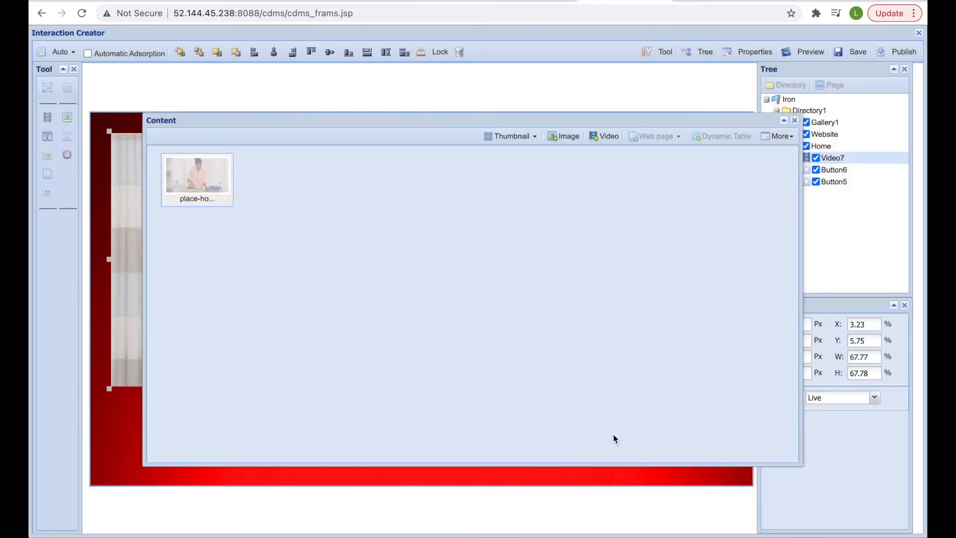
pyautogui.click(795, 120)
pyautogui.click(599, 459)
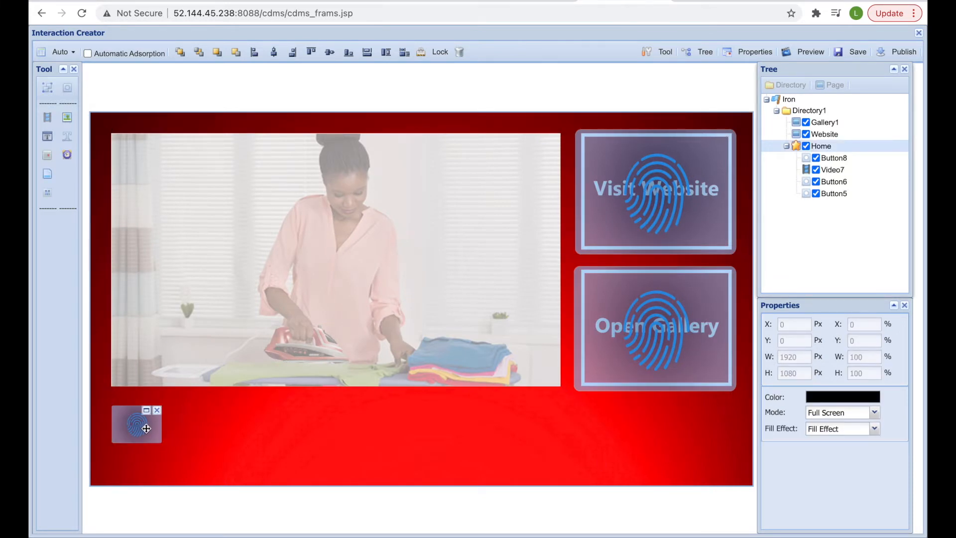
# - Give the button below the video the play-button.png picture
pyautogui.click(146, 428)
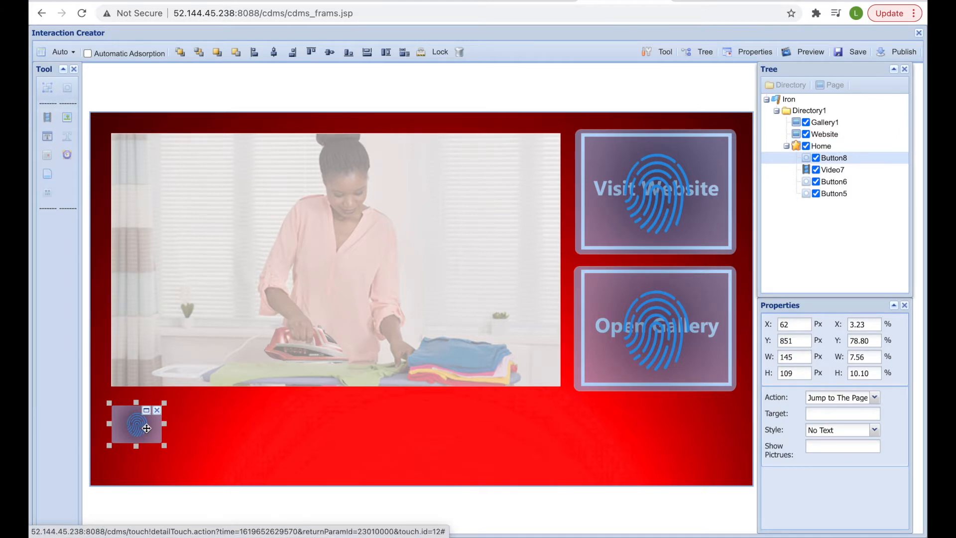
pyautogui.click(836, 446)
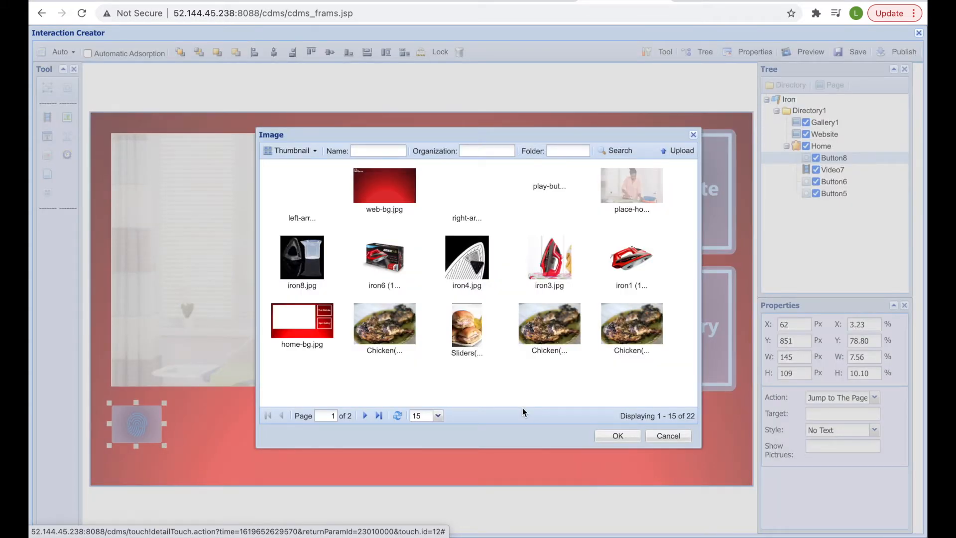
pyautogui.click(549, 180)
pyautogui.click(609, 436)
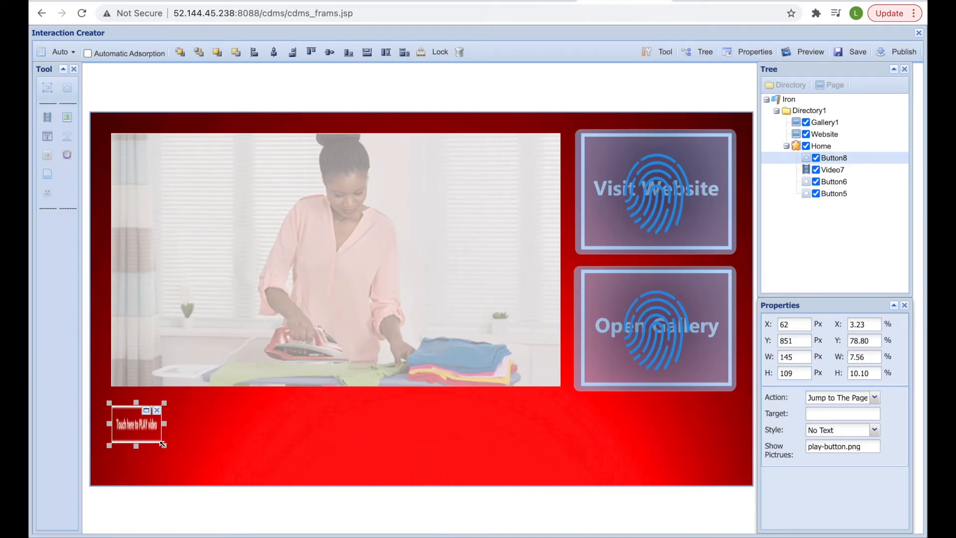
# - Enlarge the play button to 1127×167 and shift it right to X 123 px
pyautogui.moveTo(164, 443); pyautogui.dragTo(505, 465)
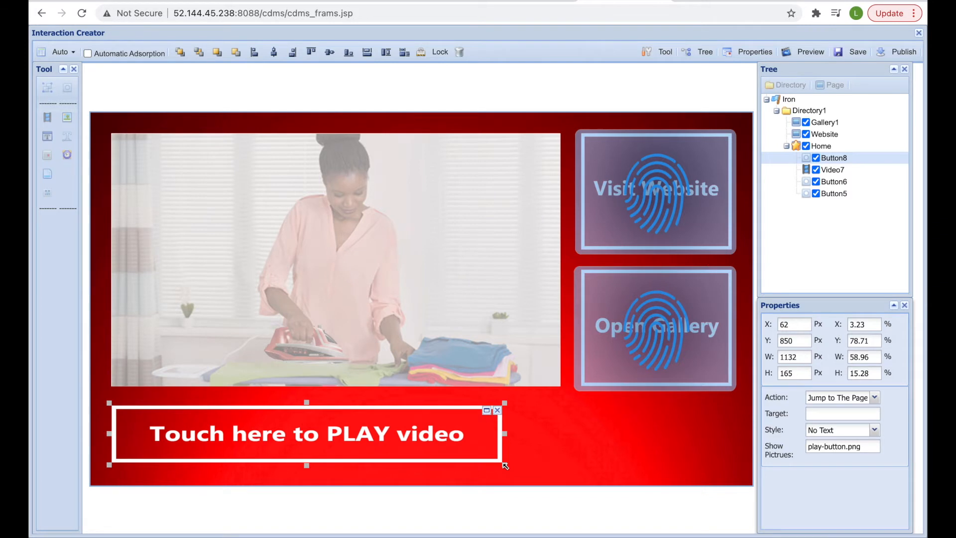
pyautogui.moveTo(419, 409); pyautogui.dragTo(437, 404)
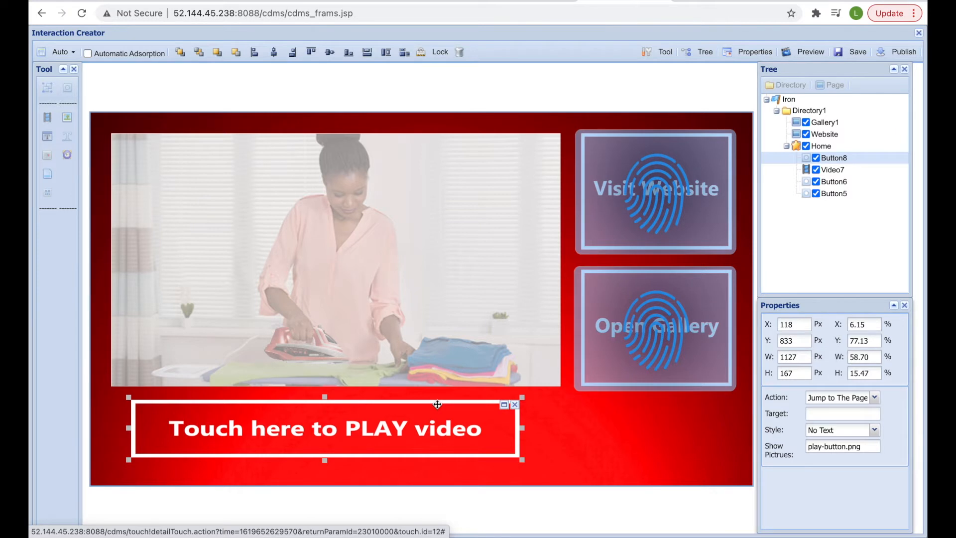
pyautogui.moveTo(437, 405); pyautogui.dragTo(439, 404)
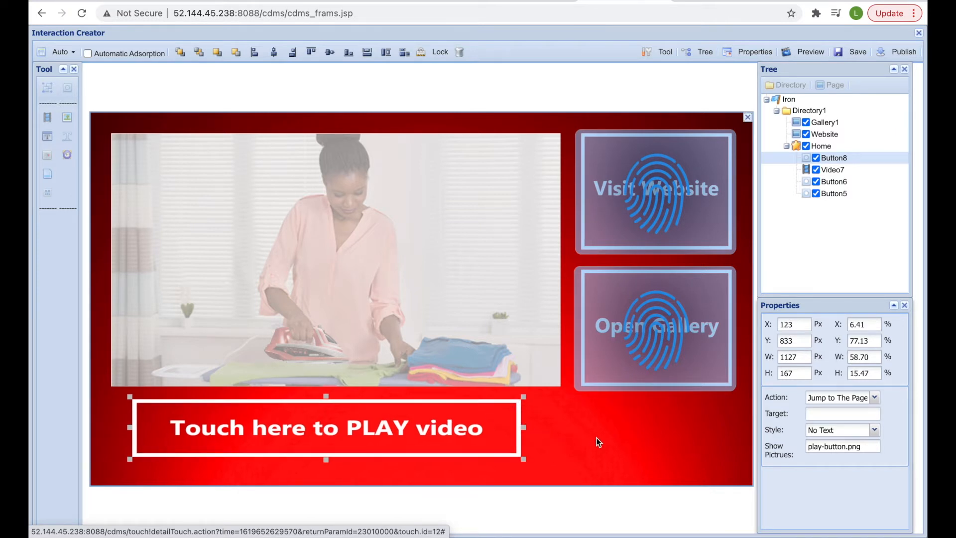
# - Set the button's action to Play in Media Zone with Video7 as the target
pyautogui.click(875, 398)
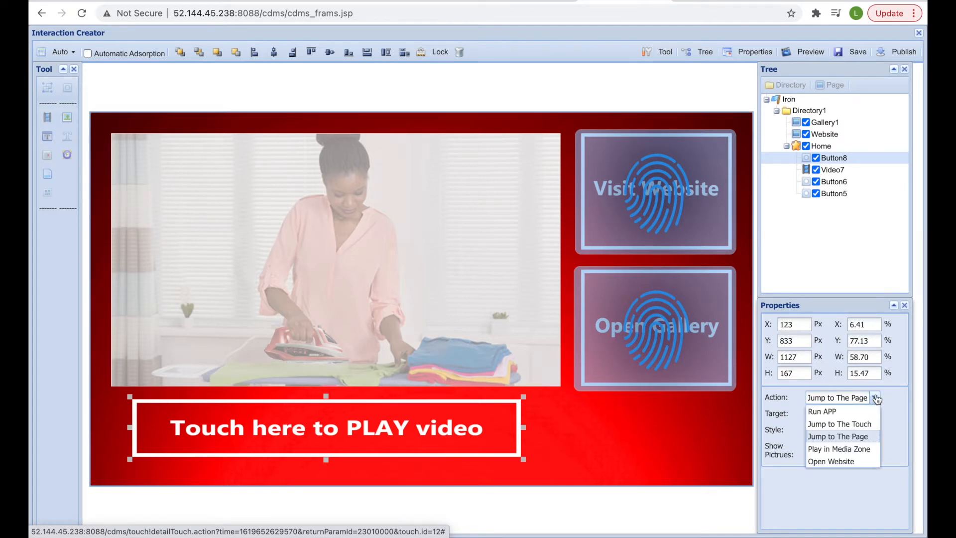
pyautogui.click(862, 450)
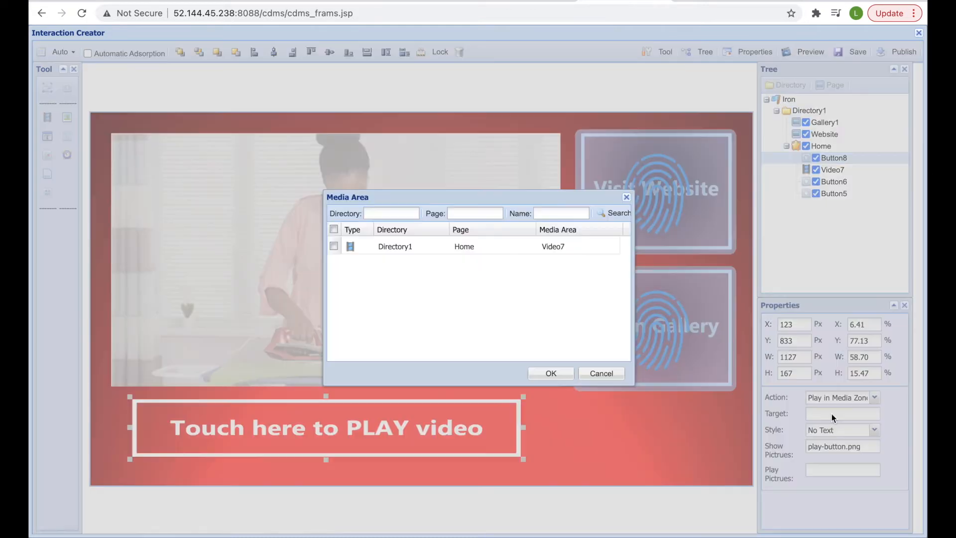
pyautogui.click(832, 414)
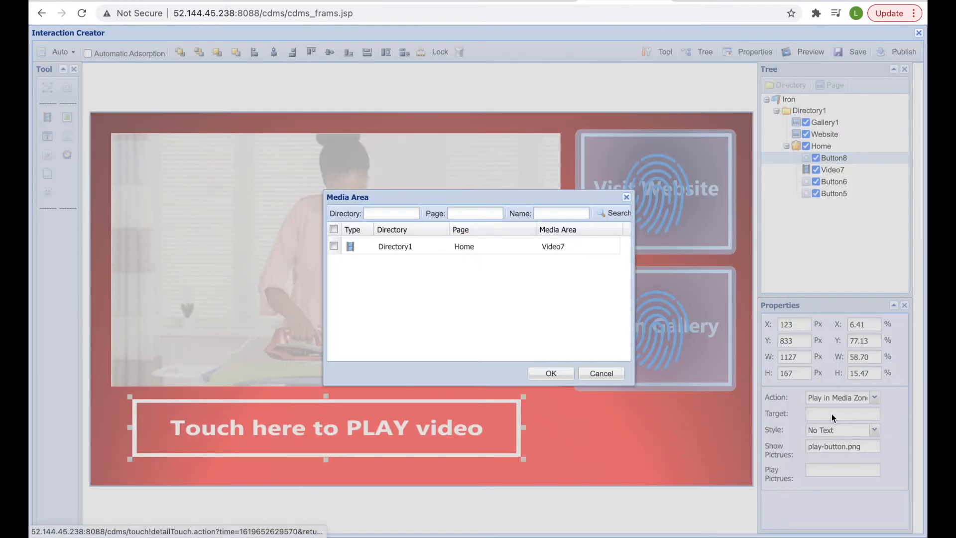
pyautogui.click(334, 246)
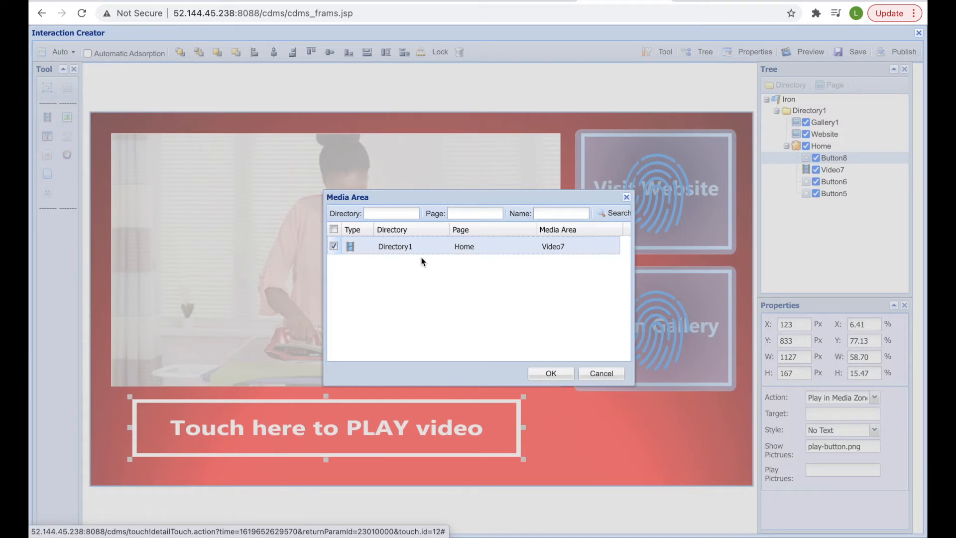
pyautogui.click(548, 372)
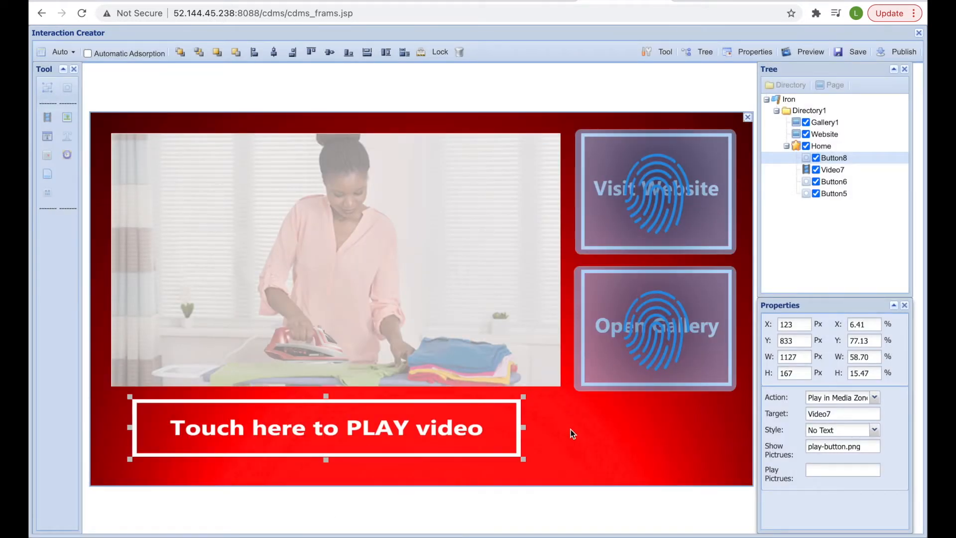
# - Choose the first Screen Recording video as the media the button plays
pyautogui.click(816, 473)
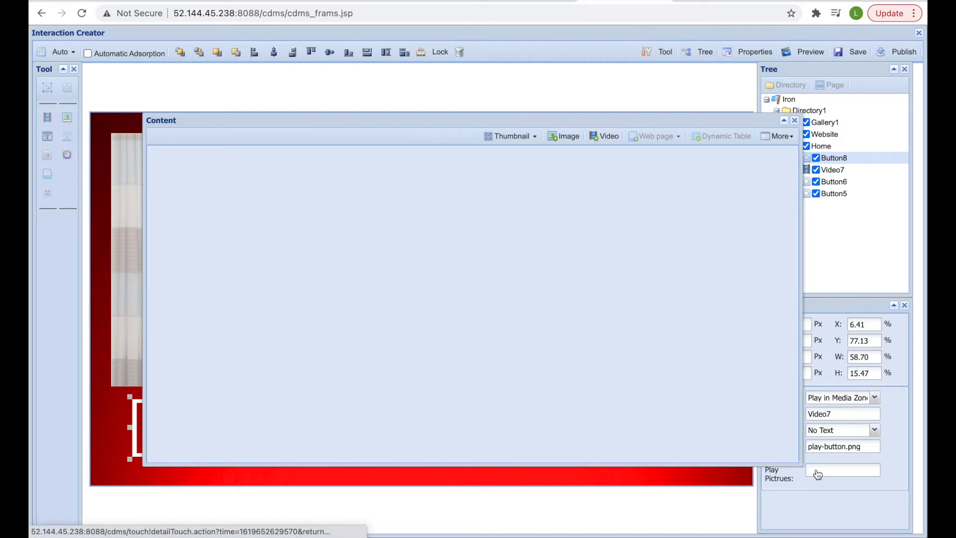
pyautogui.click(603, 137)
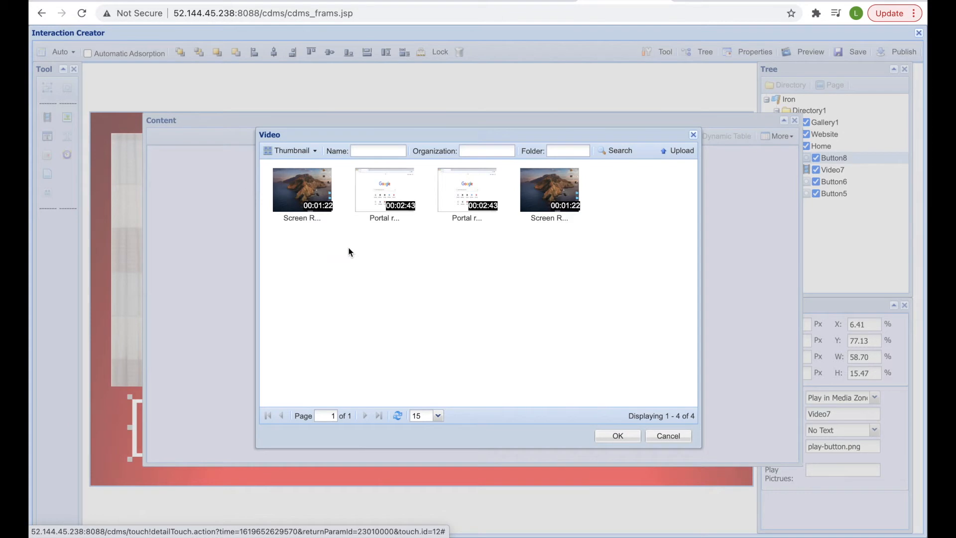
pyautogui.click(322, 204)
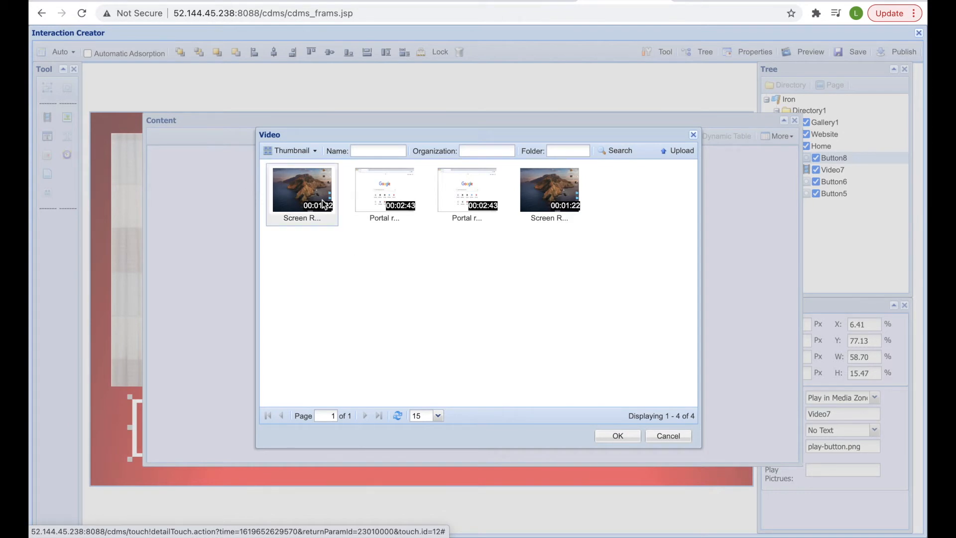
pyautogui.click(609, 436)
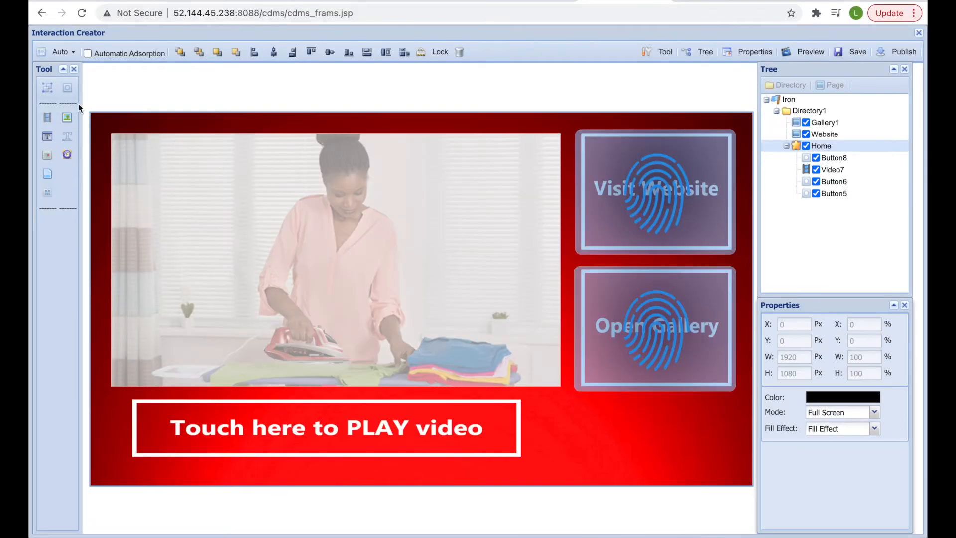
# - Add a new button and stretch it to cover the whole video area on the Home page
pyautogui.click(67, 121)
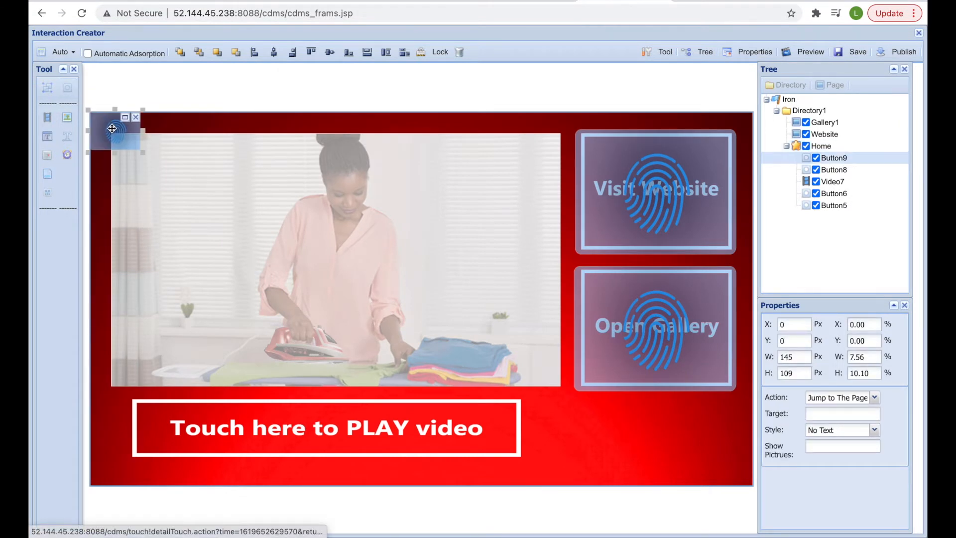
pyautogui.moveTo(112, 128); pyautogui.dragTo(567, 390)
pyautogui.moveTo(482, 332); pyautogui.dragTo(479, 332)
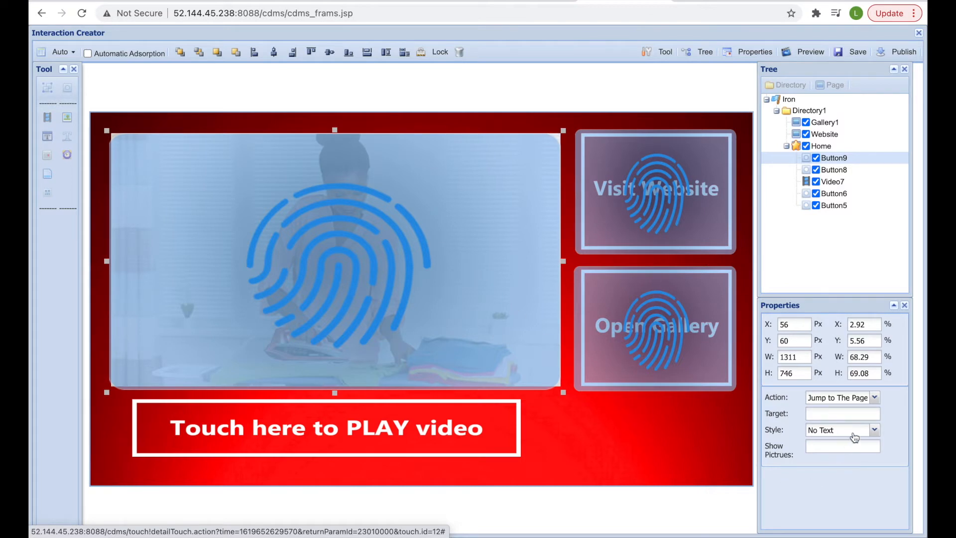
# - Set the button to Play in Media Zone Video7, playing the first Screen Recording
pyautogui.click(875, 398)
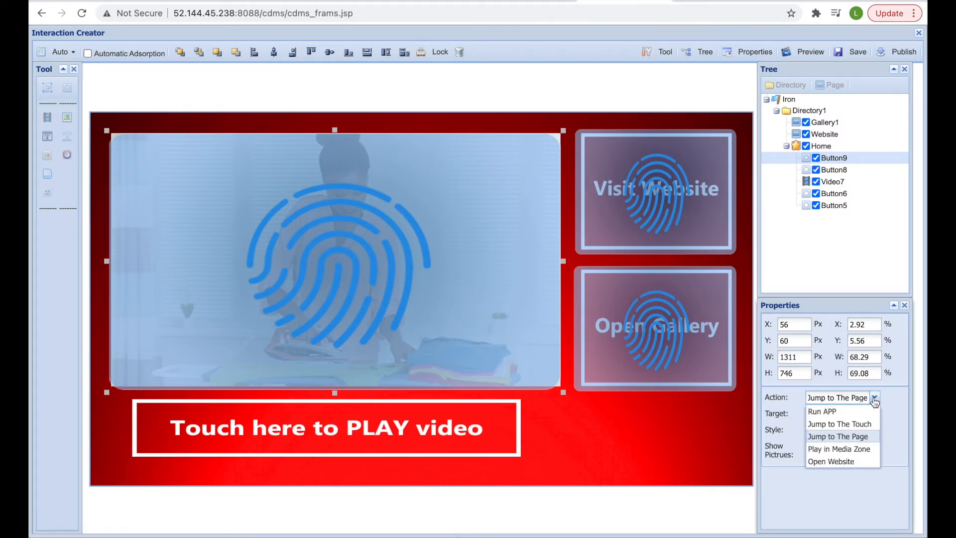
pyautogui.click(857, 449)
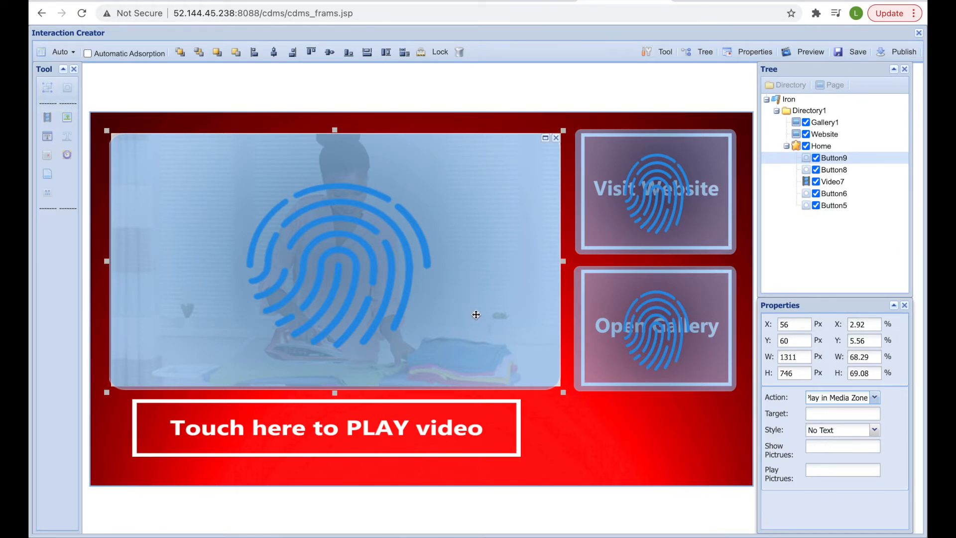
pyautogui.click(843, 413)
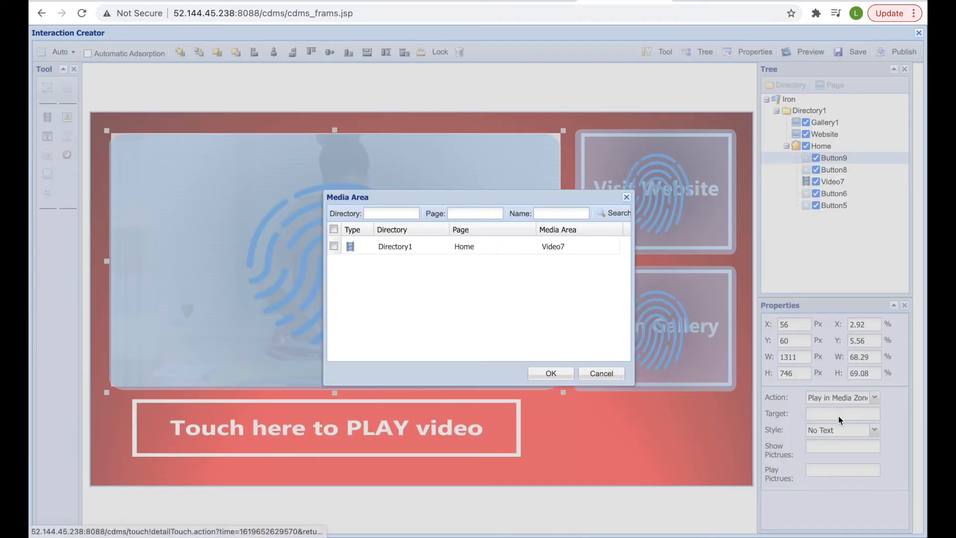
pyautogui.click(334, 246)
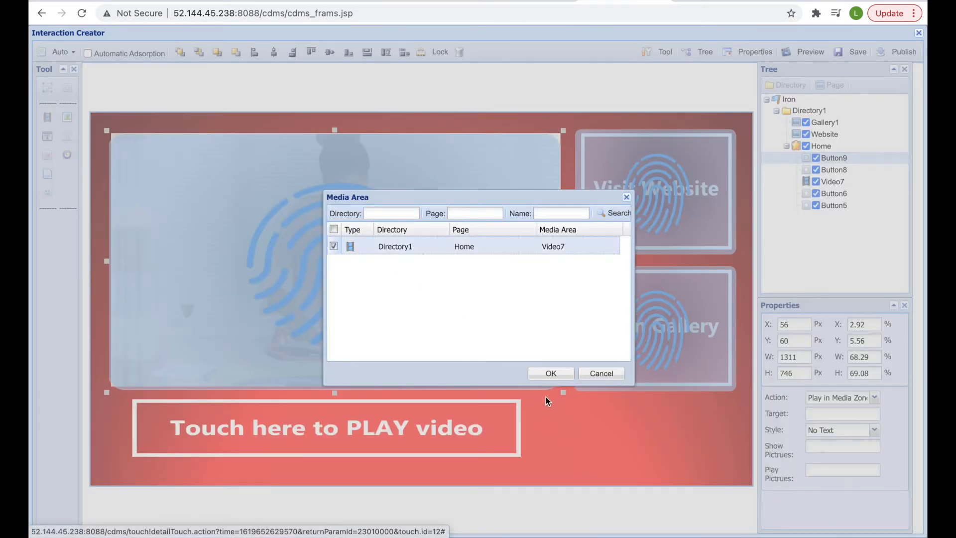
pyautogui.click(551, 374)
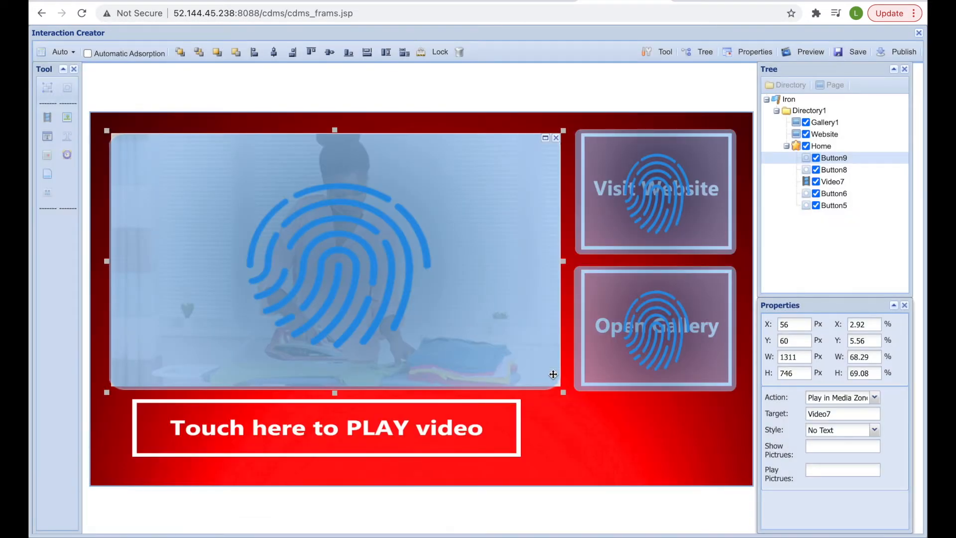
pyautogui.click(827, 473)
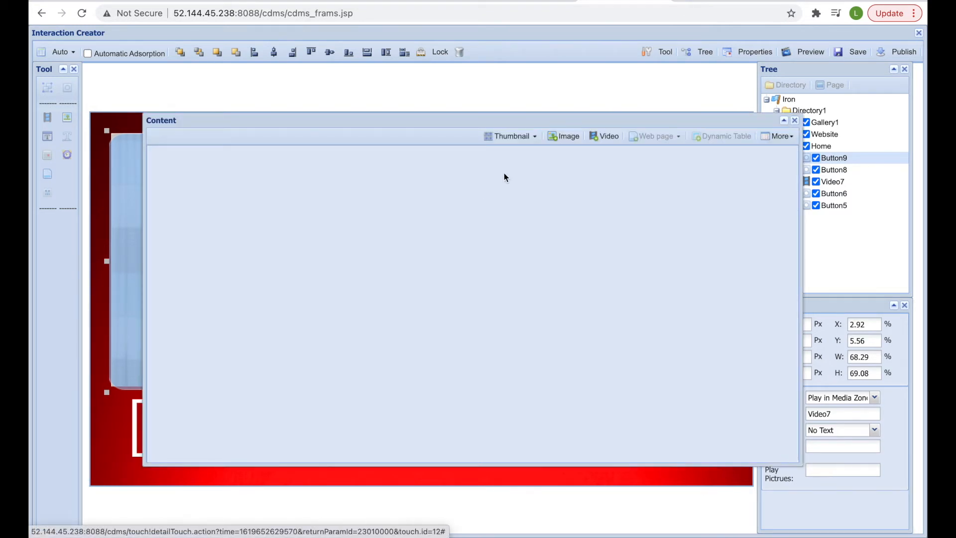
pyautogui.click(604, 136)
pyautogui.click(303, 196)
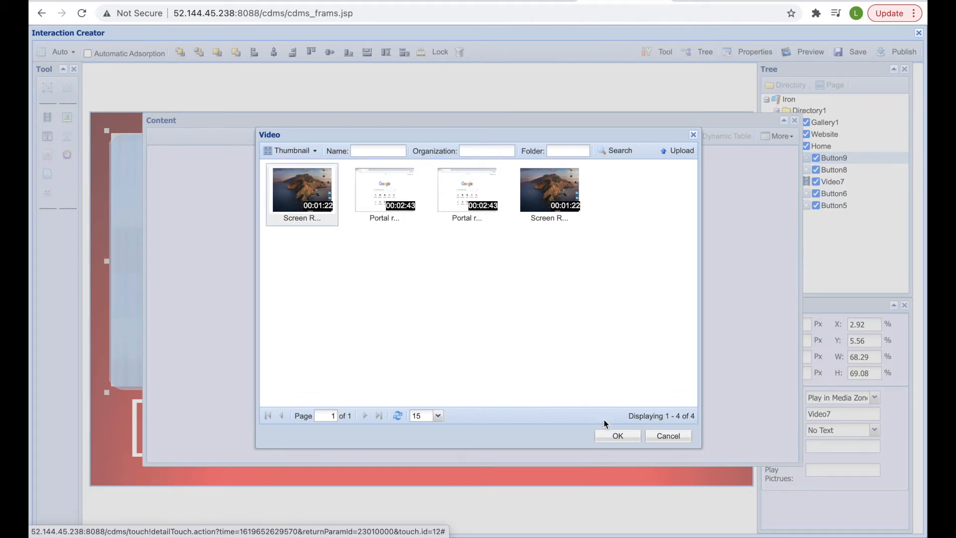
pyautogui.click(617, 435)
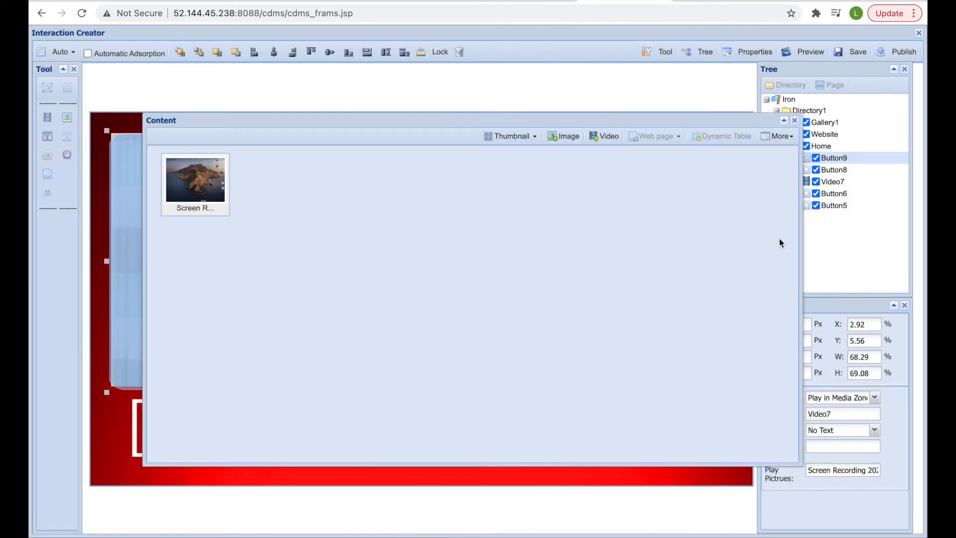
pyautogui.click(795, 120)
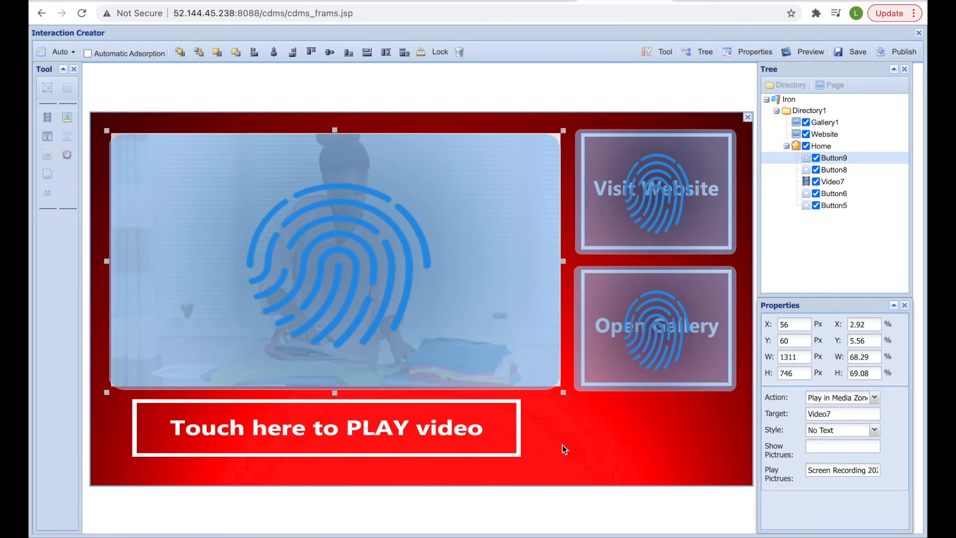
# - Add a date display at the lower right with 30px text in Style two
pyautogui.click(599, 449)
pyautogui.click(47, 155)
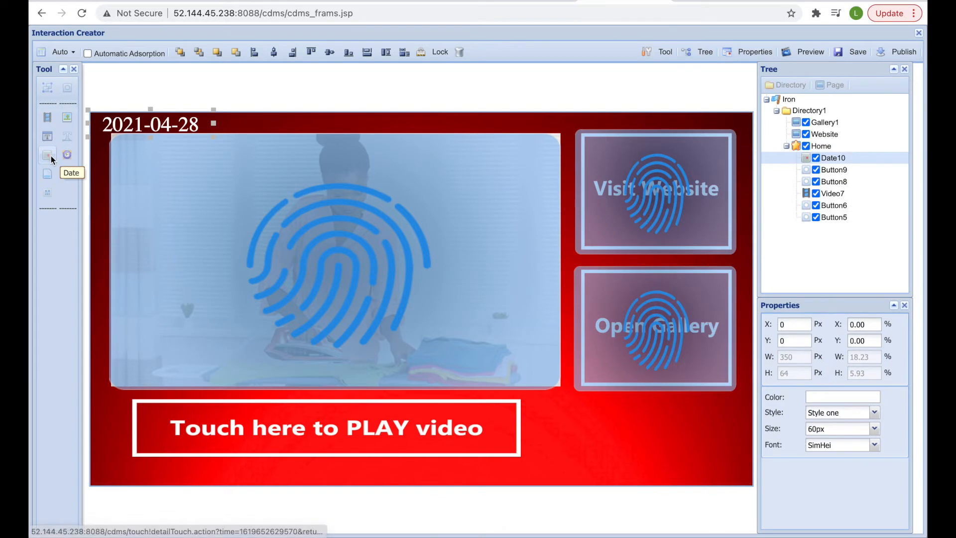
pyautogui.moveTo(171, 122); pyautogui.dragTo(640, 433)
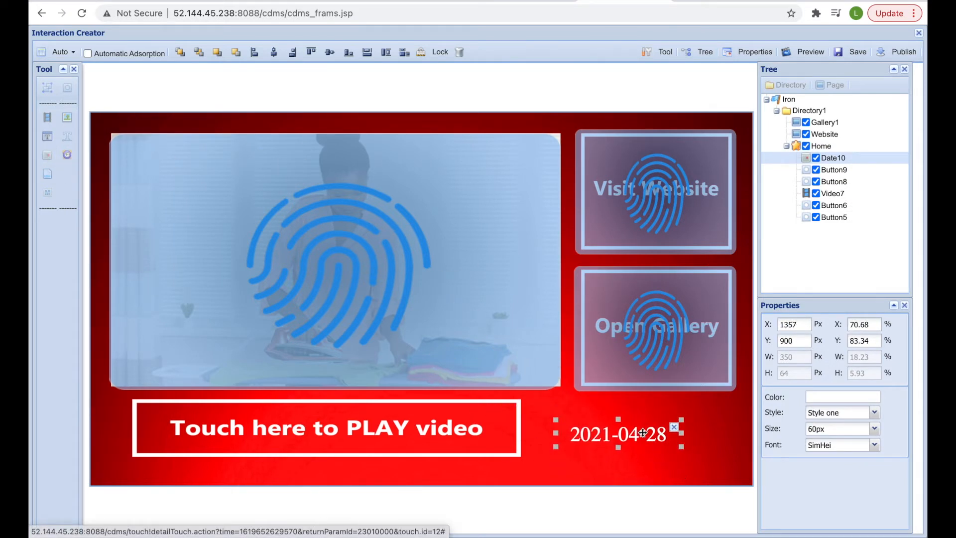
pyautogui.click(875, 428)
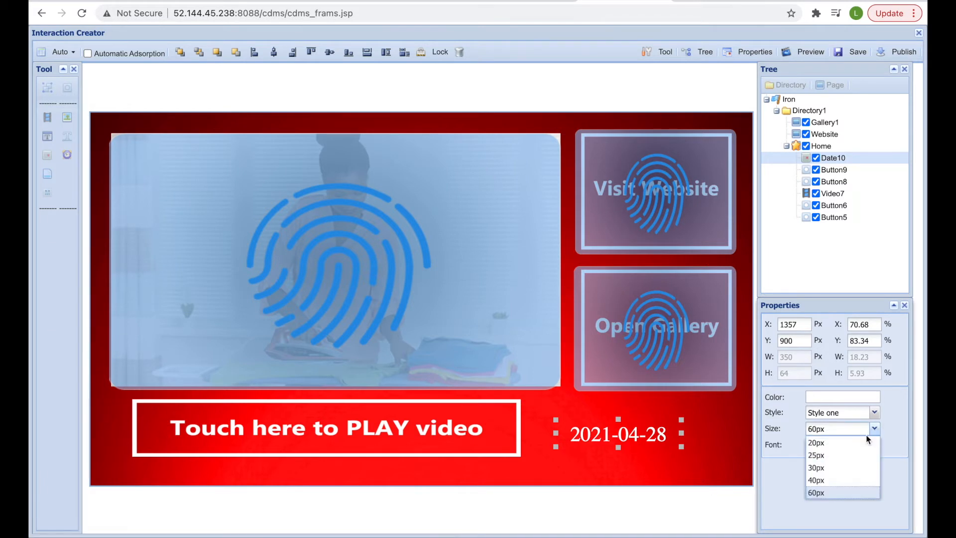
pyautogui.click(839, 456)
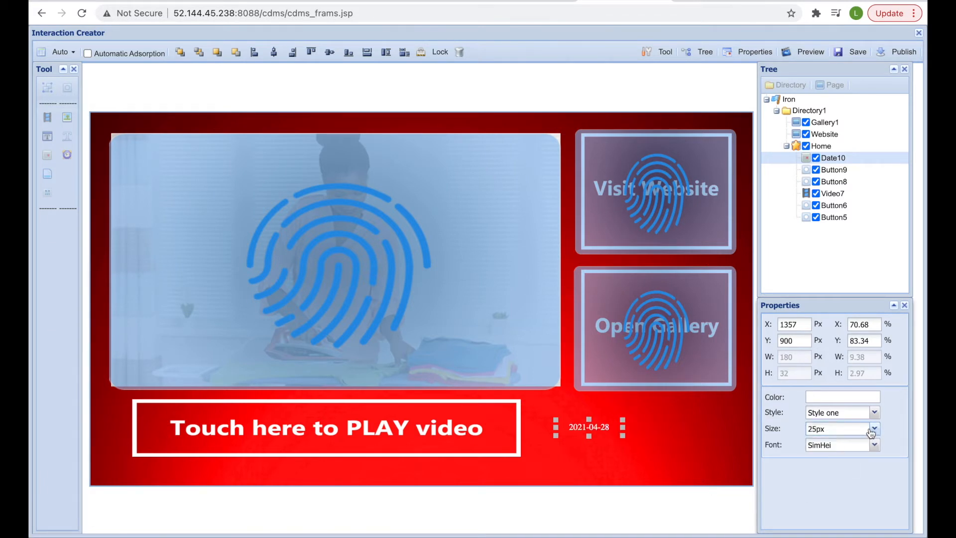
pyautogui.click(875, 429)
pyautogui.click(826, 468)
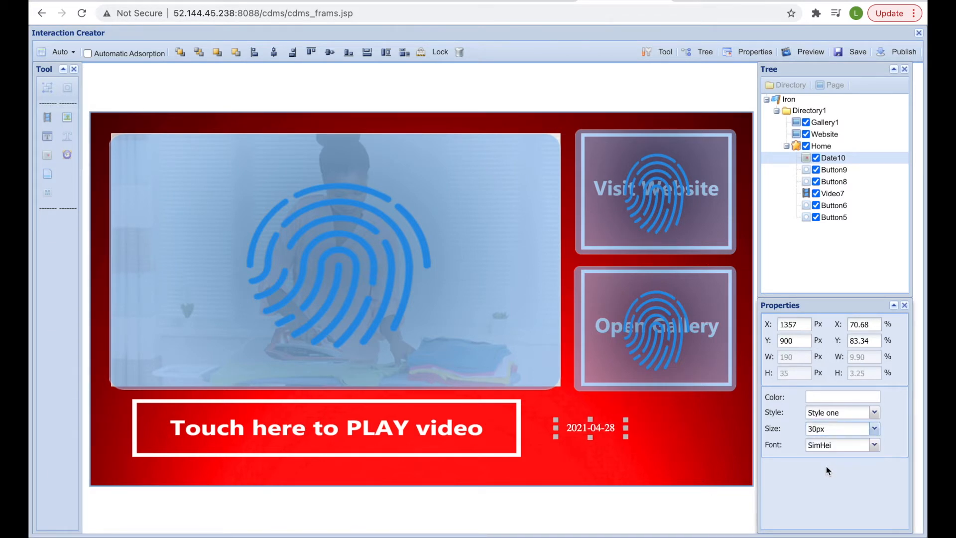
pyautogui.click(875, 412)
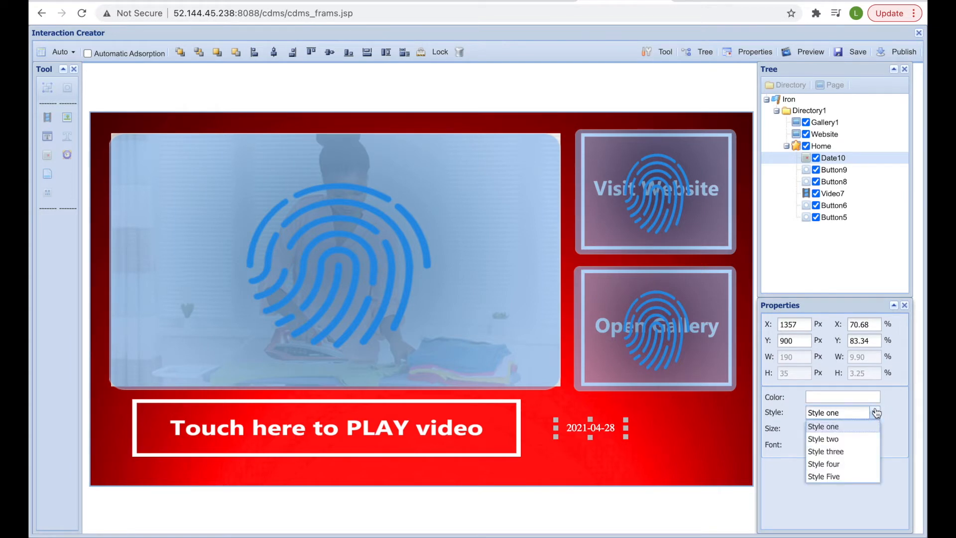
pyautogui.click(837, 439)
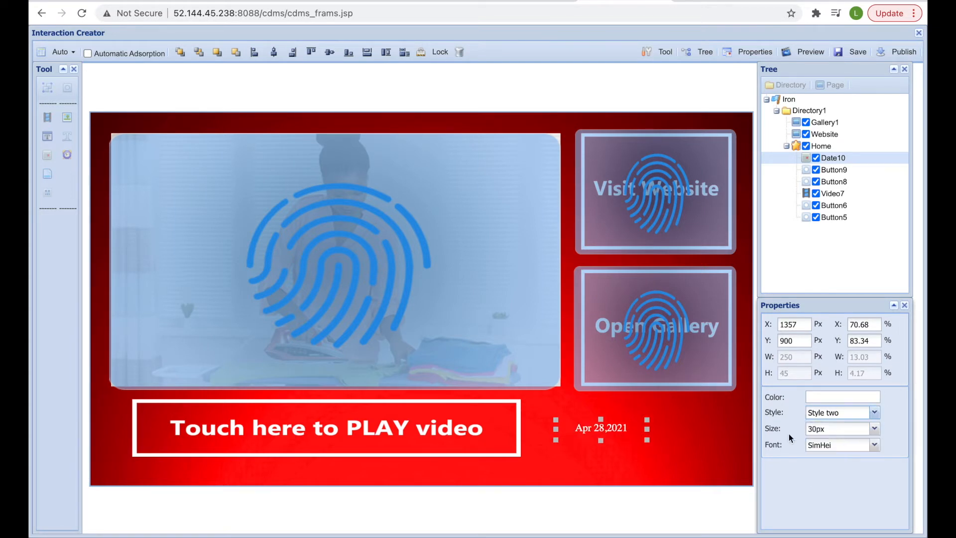
pyautogui.click(686, 442)
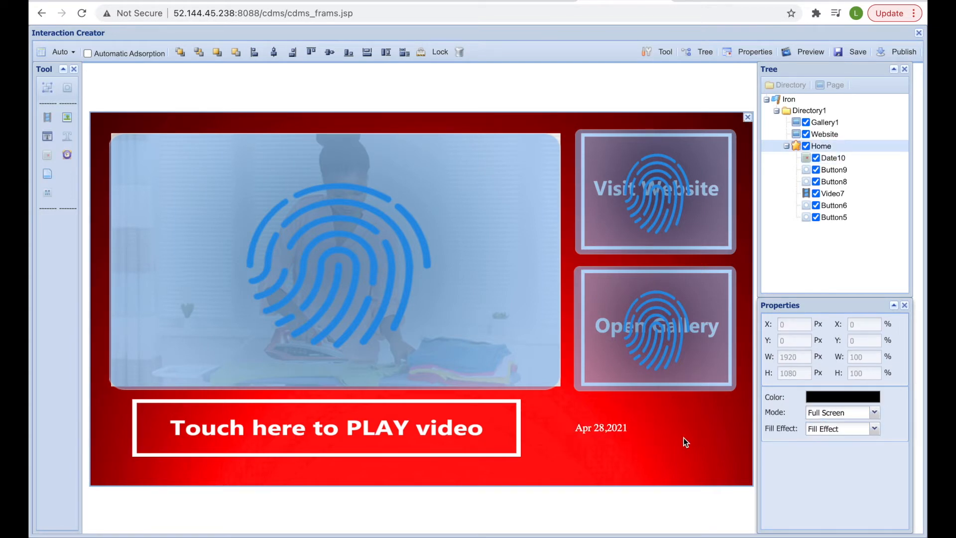
# - Add a 25px clock at the bottom right, with the date placed to its left
pyautogui.click(66, 154)
pyautogui.moveTo(116, 138); pyautogui.dragTo(674, 456)
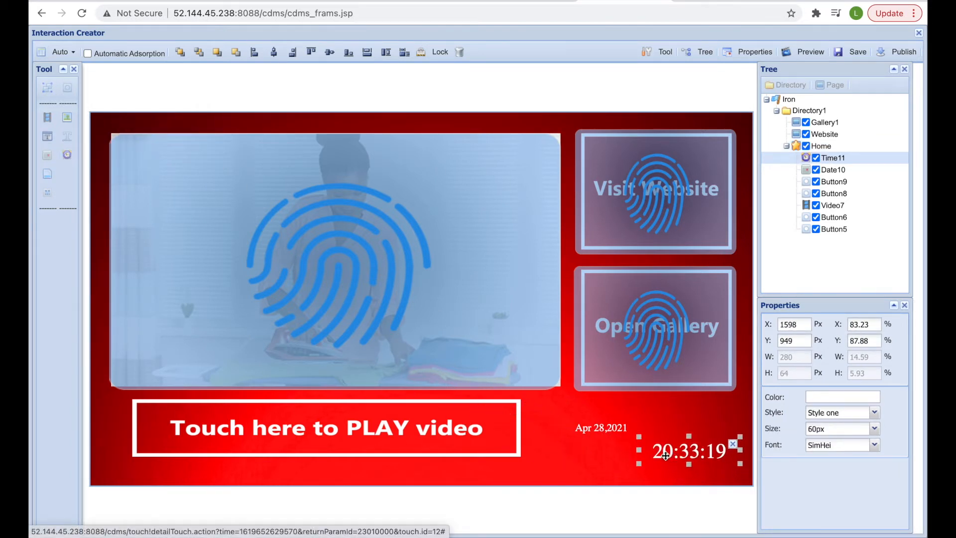
pyautogui.moveTo(592, 432); pyautogui.dragTo(571, 447)
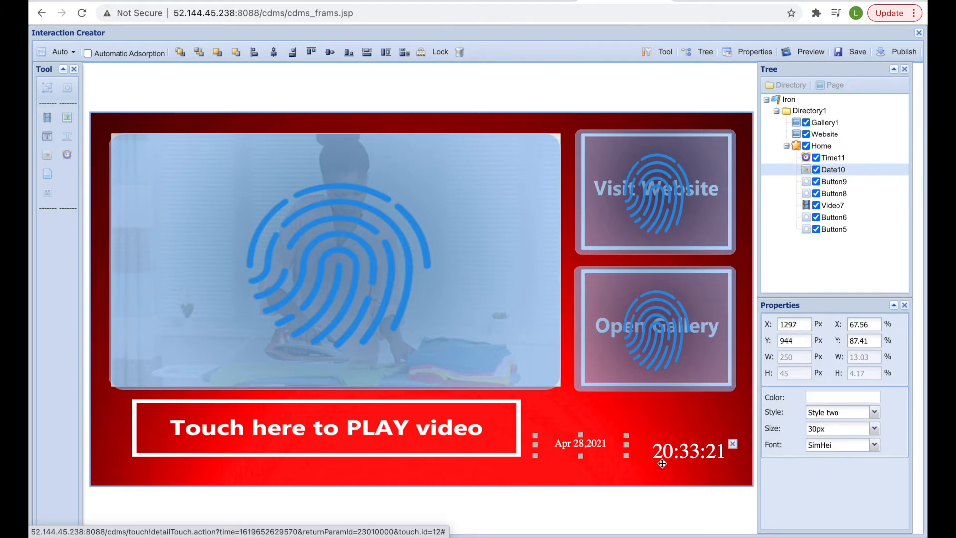
pyautogui.moveTo(666, 459); pyautogui.dragTo(665, 451)
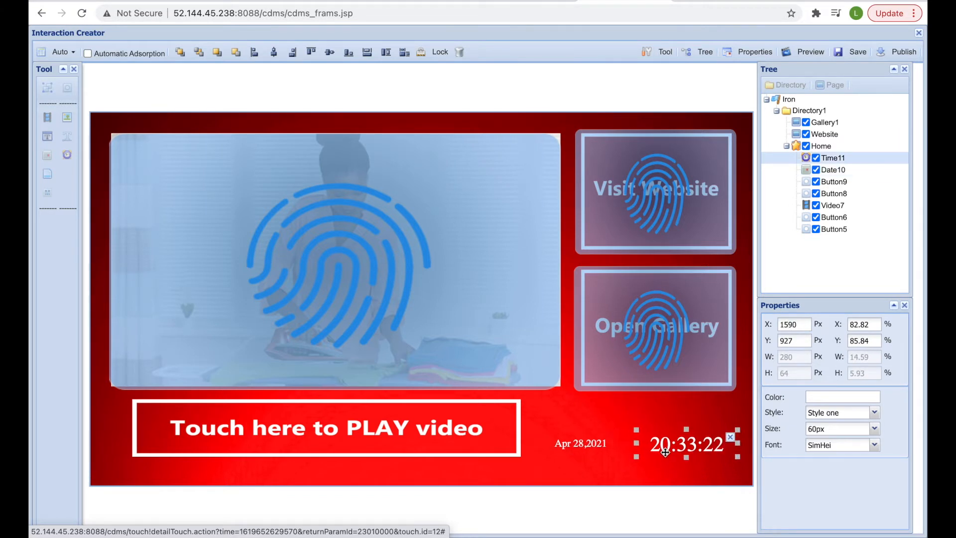
pyautogui.click(874, 429)
pyautogui.click(848, 456)
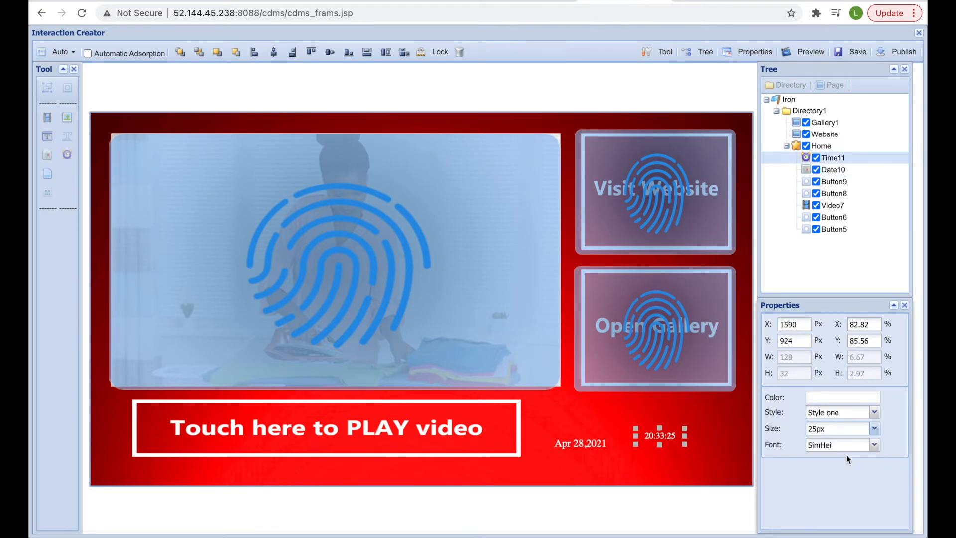
pyautogui.moveTo(659, 437); pyautogui.dragTo(661, 444)
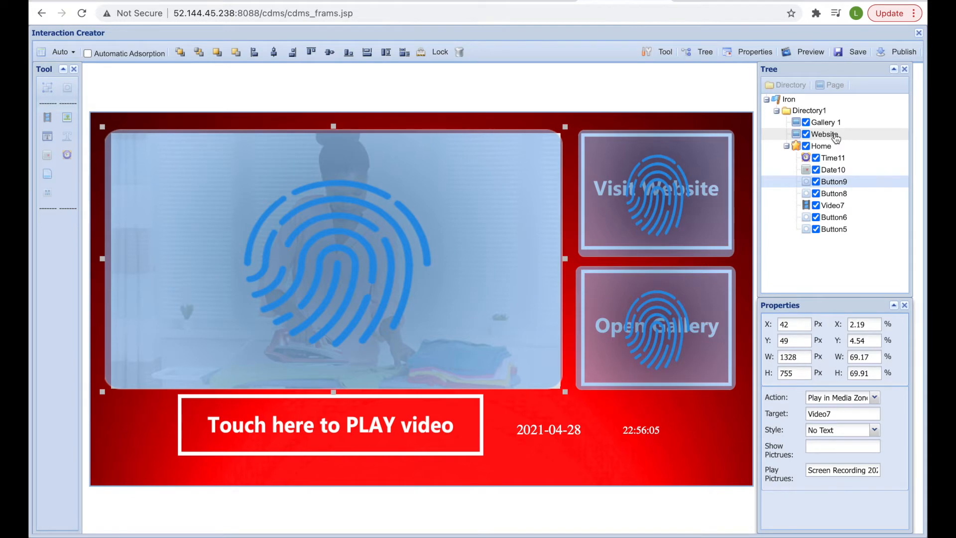
# - Set the Website page's content image to web-bg.jpg
pyautogui.click(824, 135)
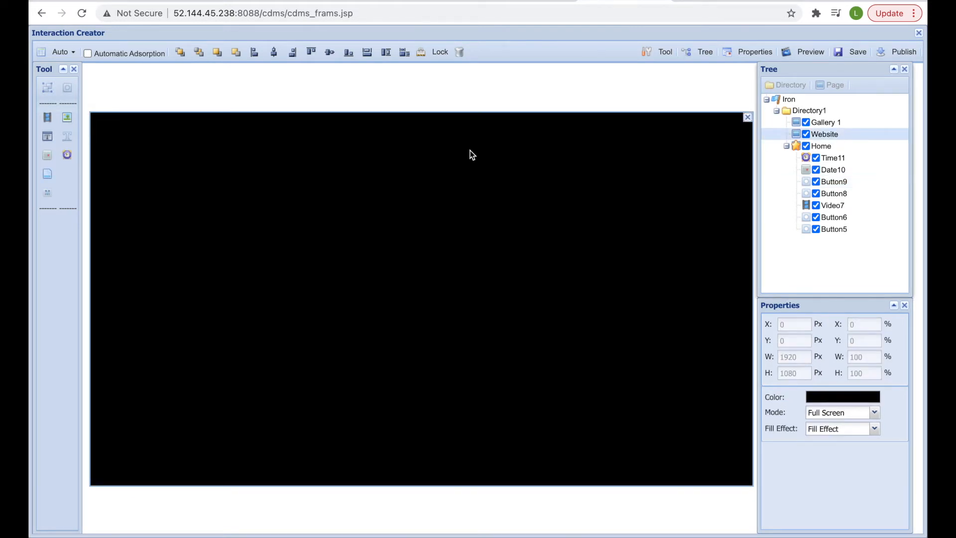
pyautogui.rightClick(370, 213)
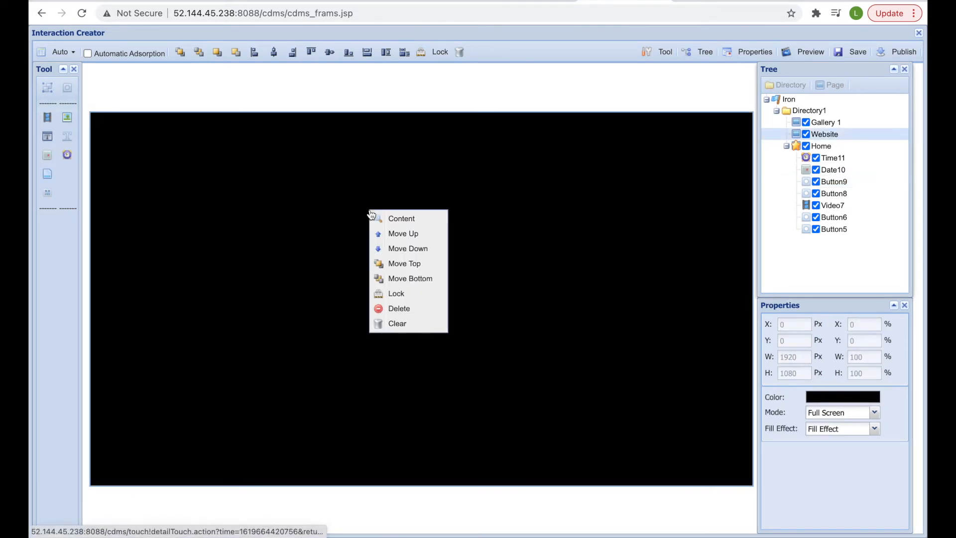
pyautogui.click(404, 215)
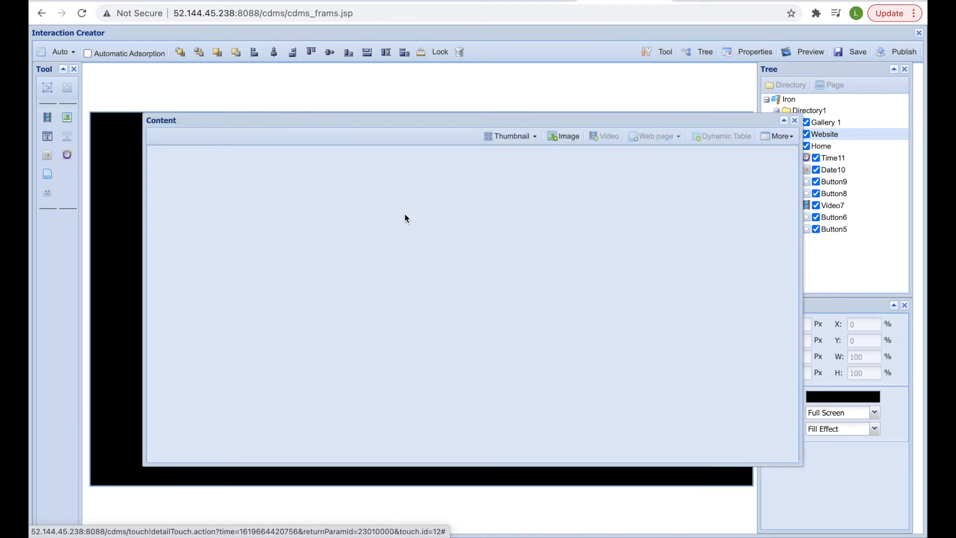
pyautogui.click(563, 137)
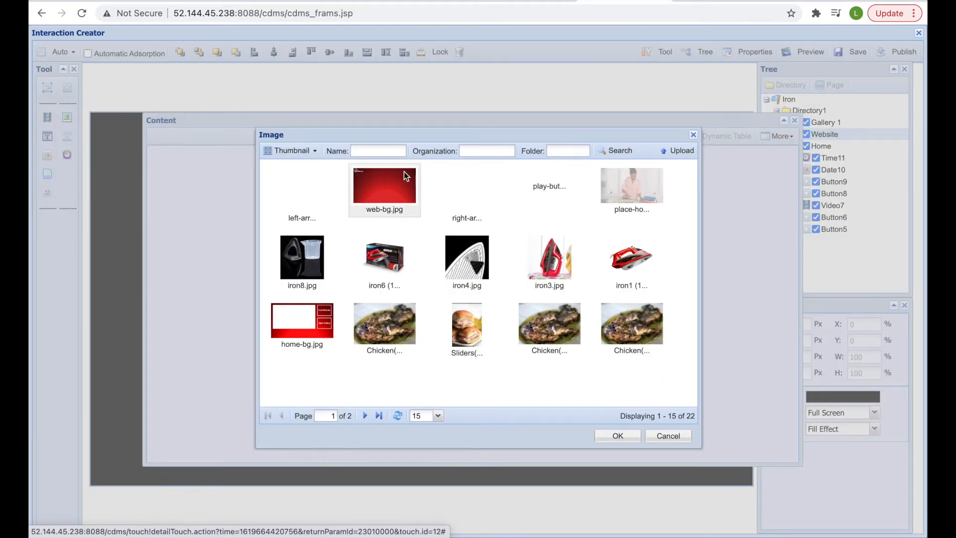
pyautogui.click(381, 181)
pyautogui.click(612, 436)
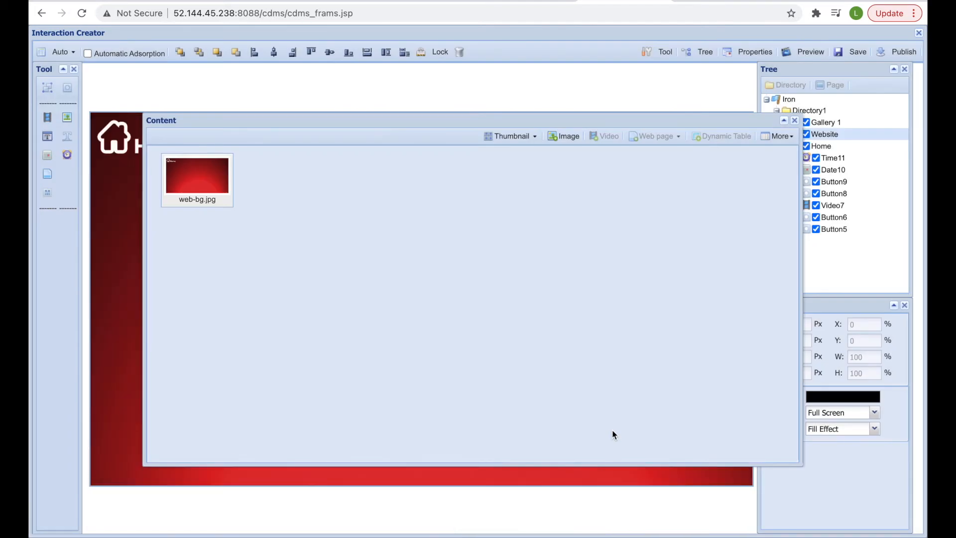
pyautogui.click(794, 120)
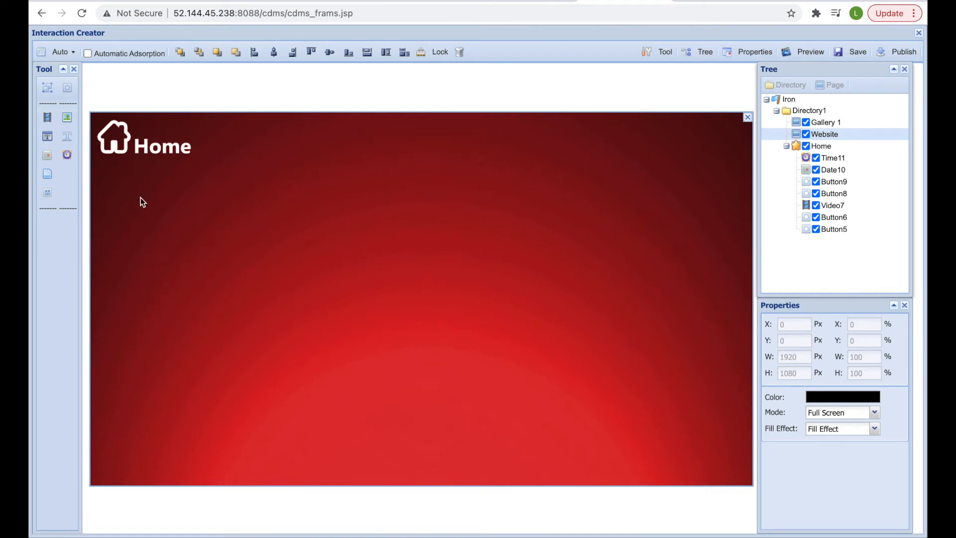
# - Add a button over the top-left Home logo that jumps to the Home page
pyautogui.click(74, 94)
pyautogui.moveTo(109, 127); pyautogui.dragTo(107, 127)
pyautogui.moveTo(144, 154); pyautogui.dragTo(205, 168)
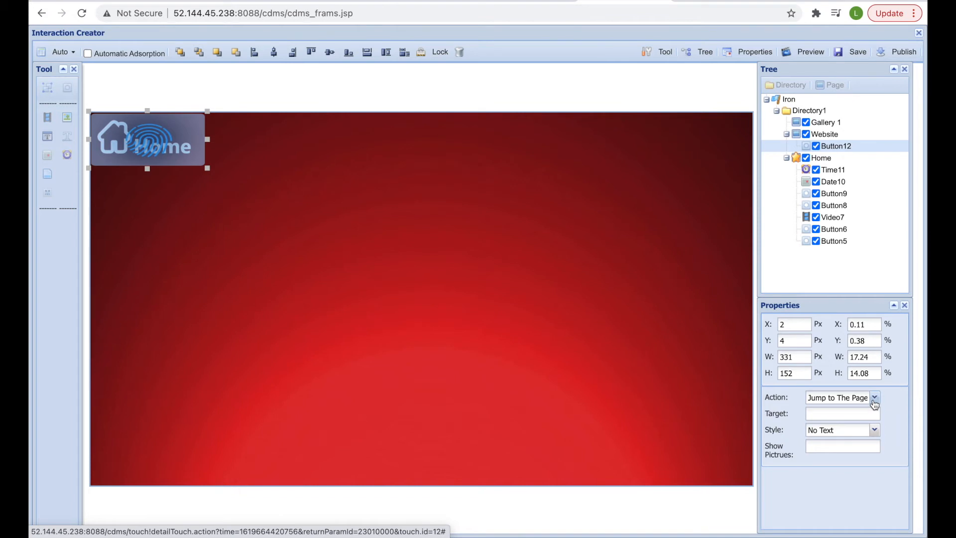
pyautogui.click(850, 413)
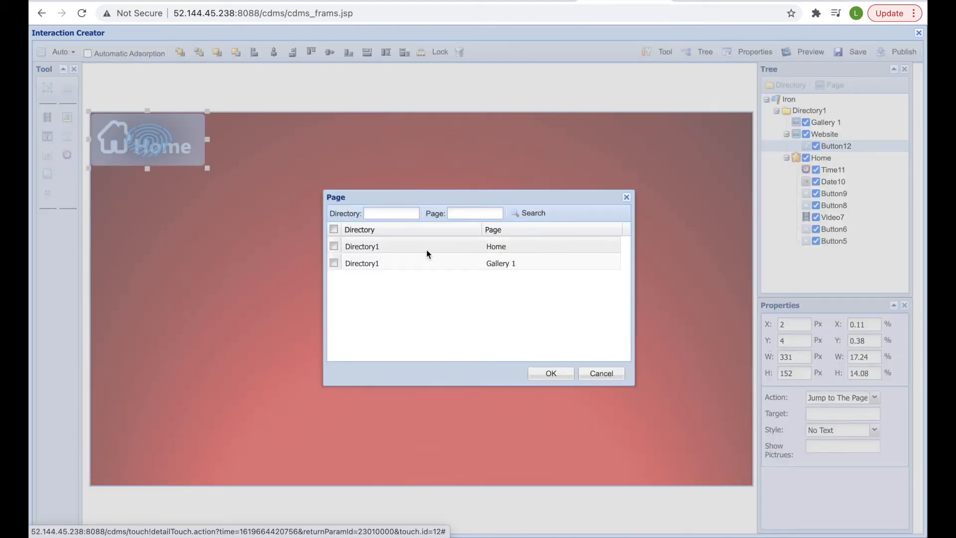
pyautogui.click(334, 246)
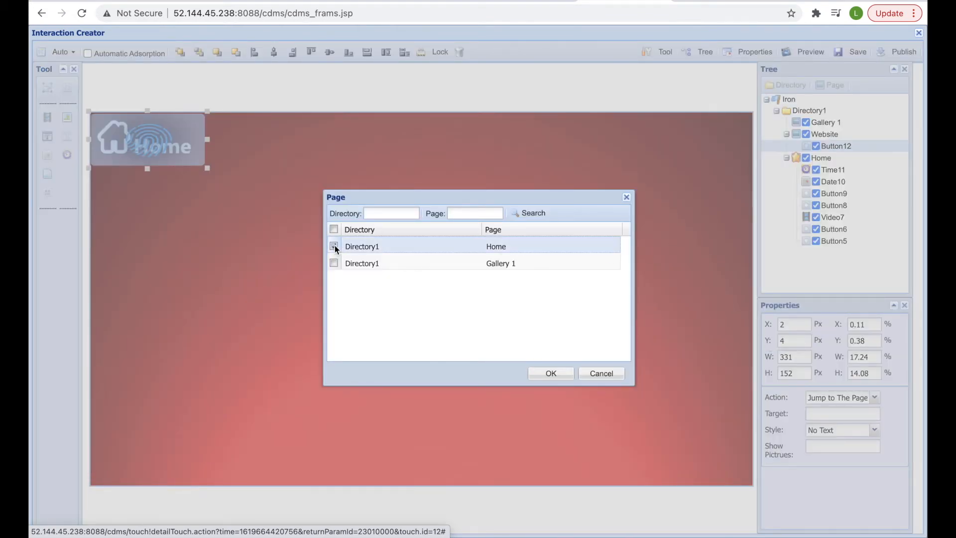
pyautogui.click(551, 377)
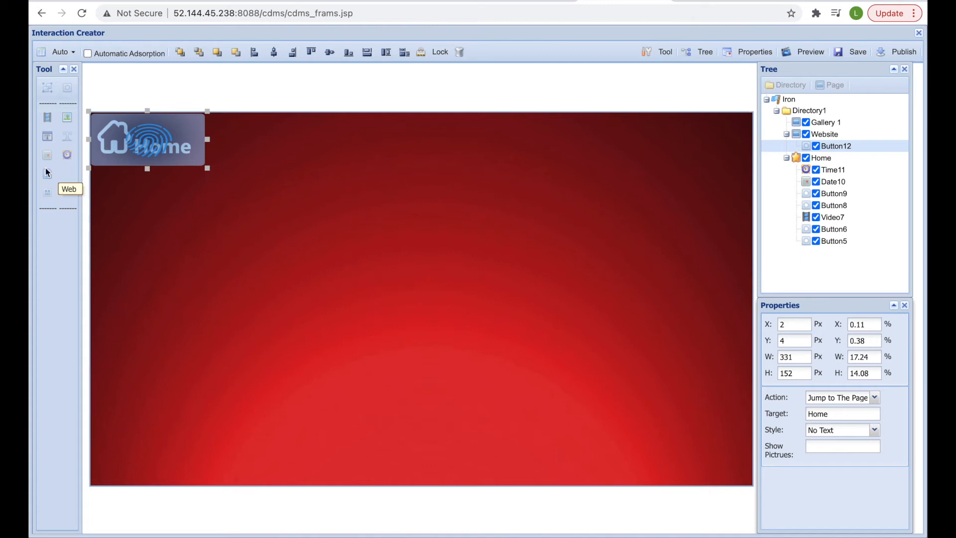
pyautogui.click(183, 238)
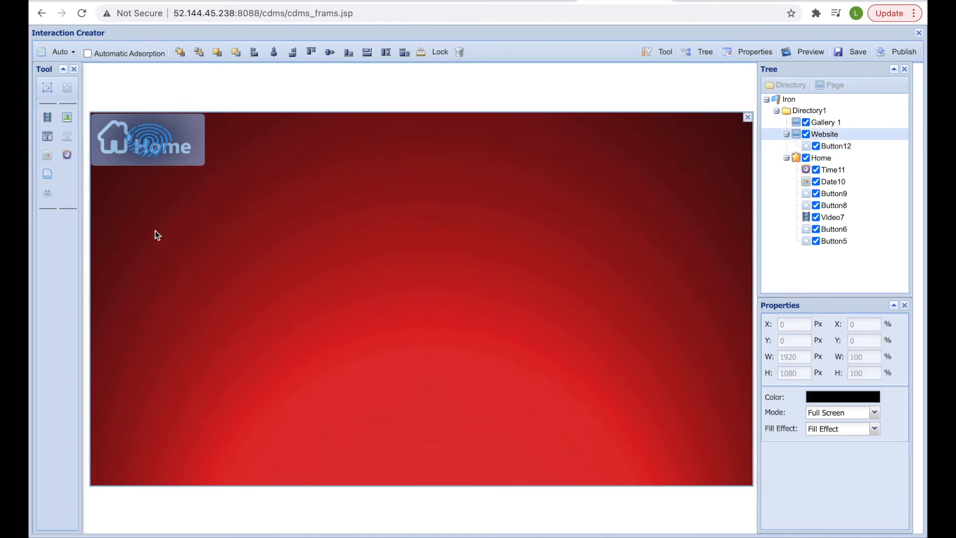
# - Add a Web element and stretch it across the full page width below the header
pyautogui.click(47, 174)
pyautogui.moveTo(102, 134); pyautogui.dragTo(103, 463)
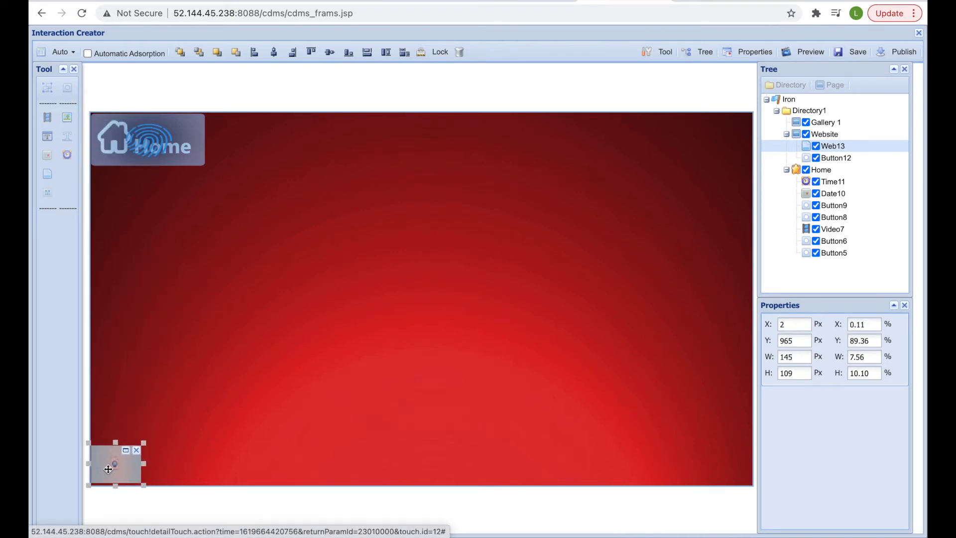
pyautogui.moveTo(143, 435); pyautogui.dragTo(674, 201)
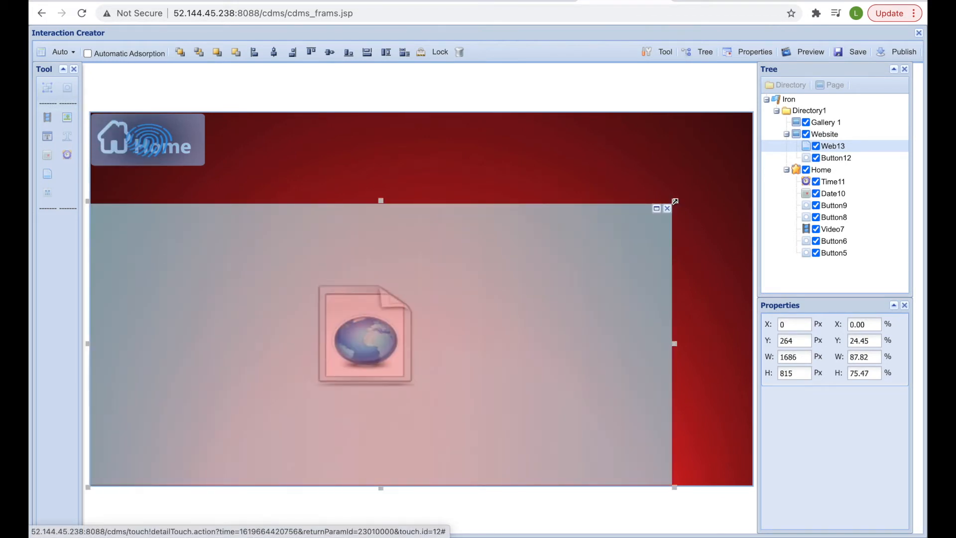
pyautogui.moveTo(674, 201); pyautogui.dragTo(756, 179)
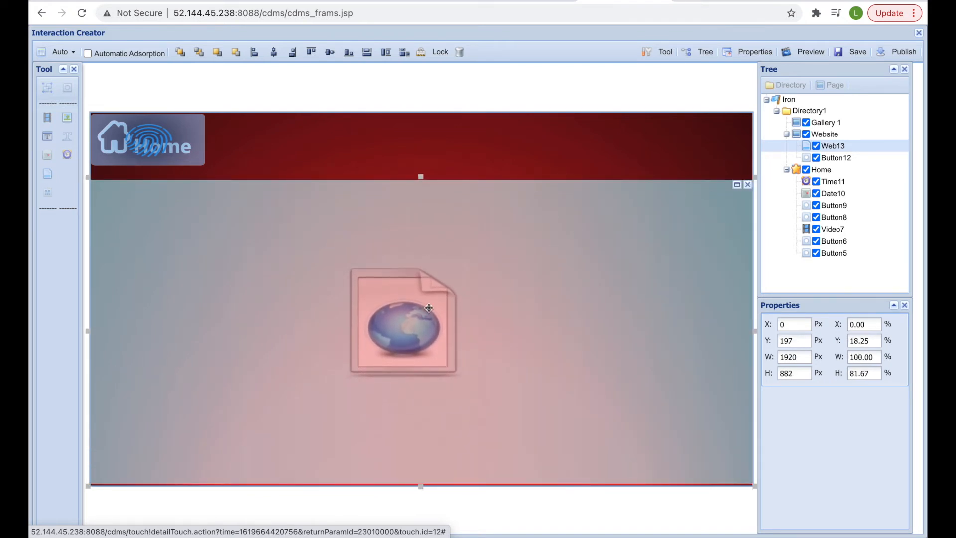
pyautogui.rightClick(385, 323)
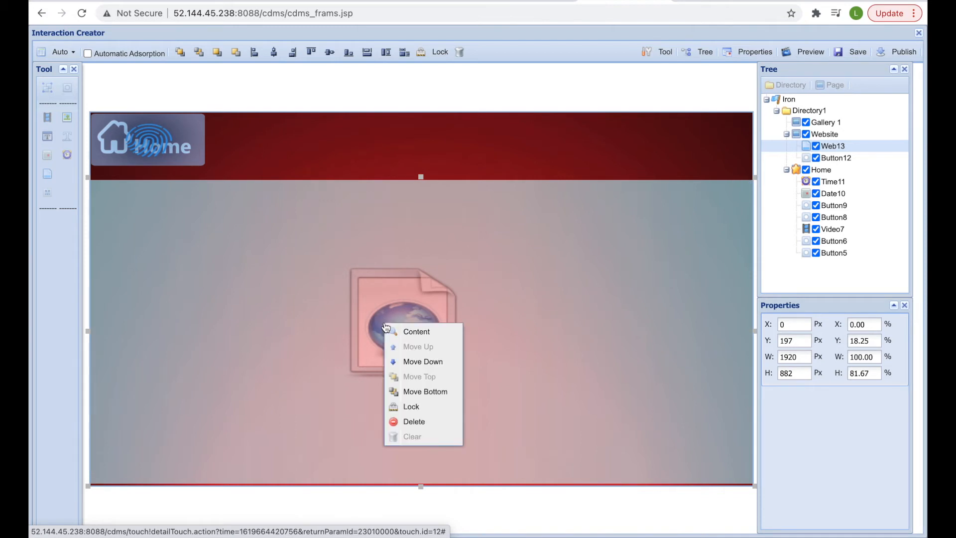
pyautogui.click(417, 331)
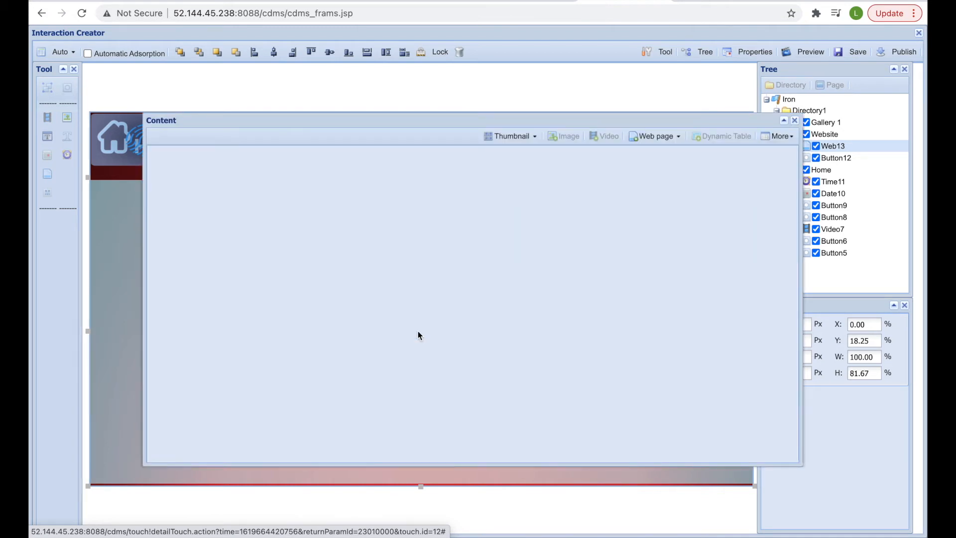
pyautogui.click(652, 136)
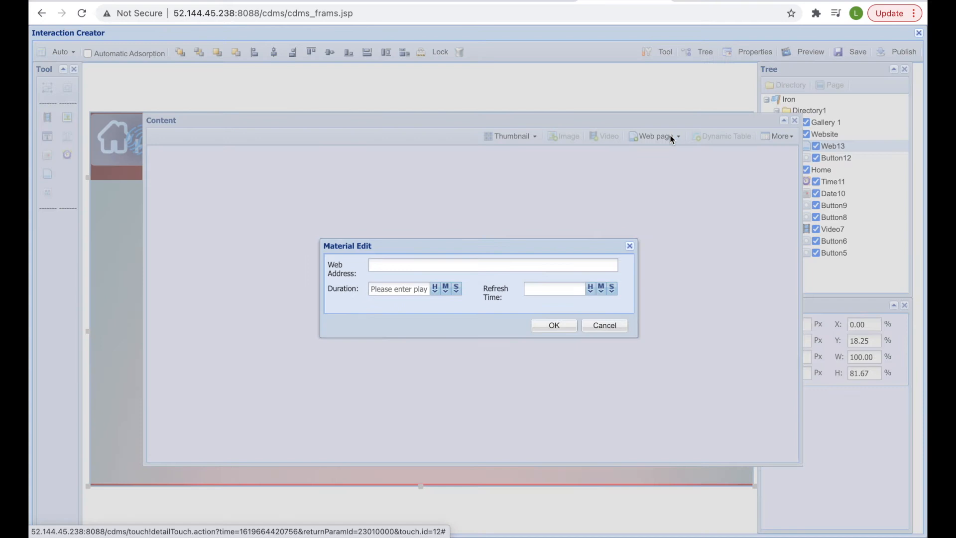
pyautogui.click(396, 259)
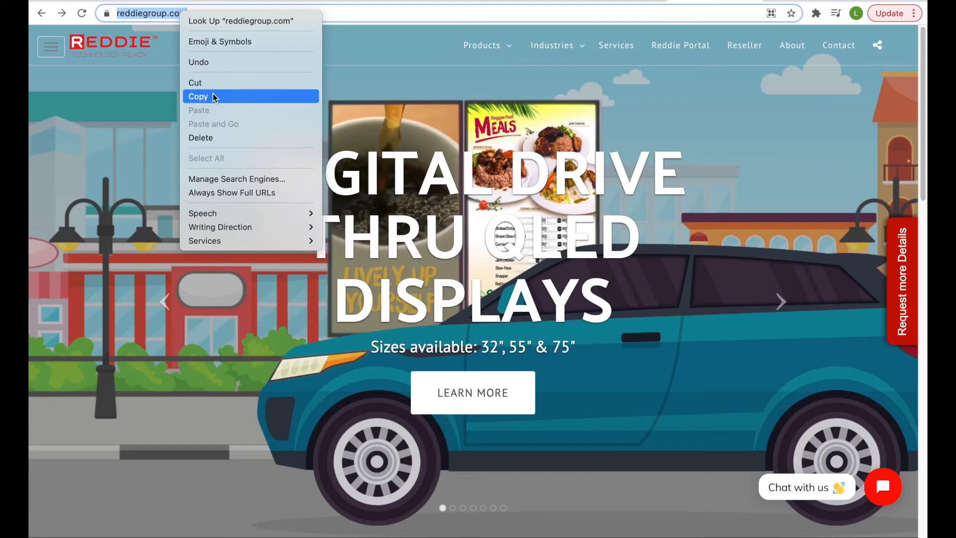
pyautogui.click(213, 93)
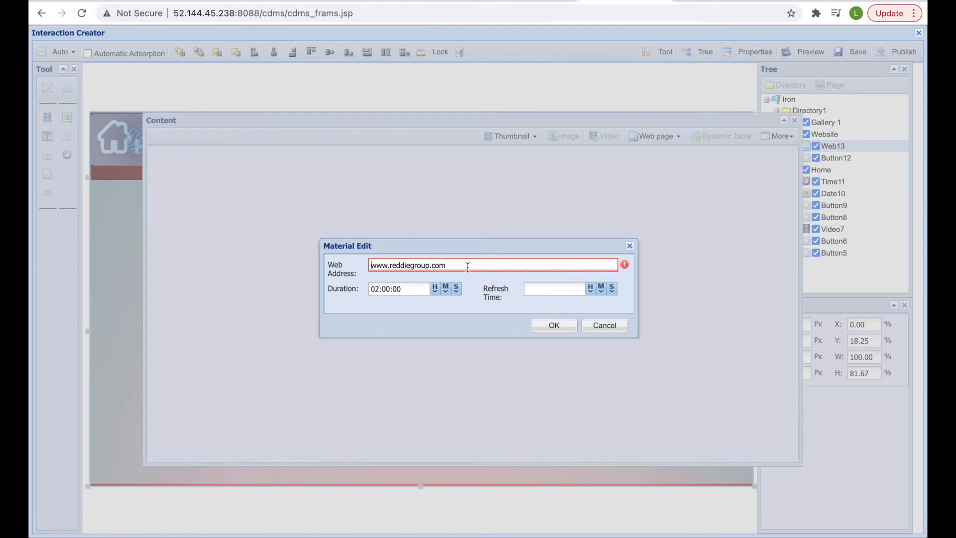
pyautogui.tripleClick(469, 264)
pyautogui.rightClick(470, 265)
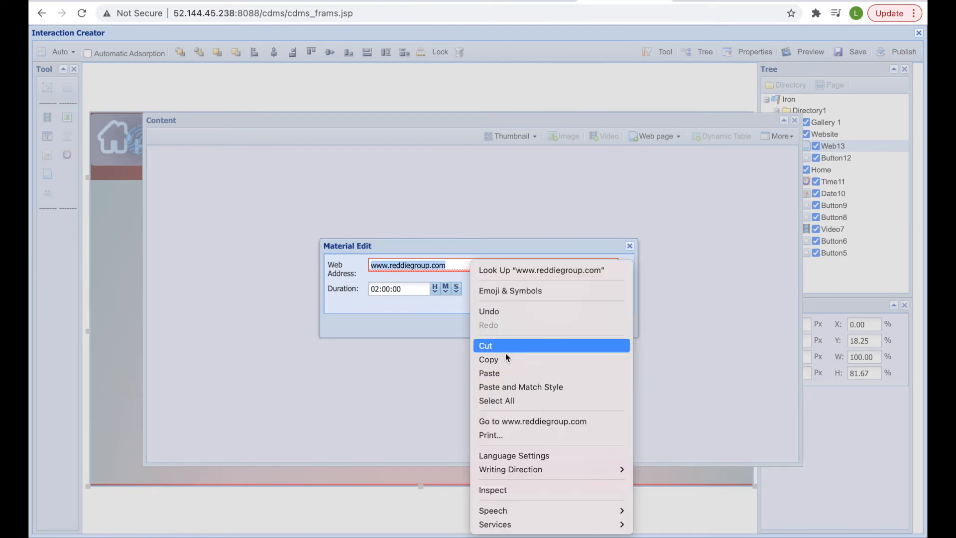
pyautogui.click(505, 373)
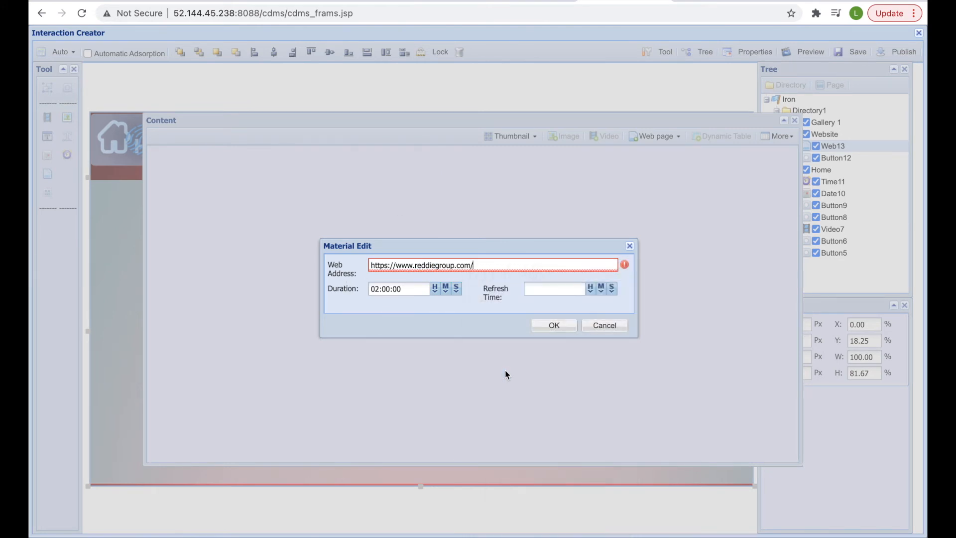
pyautogui.click(562, 325)
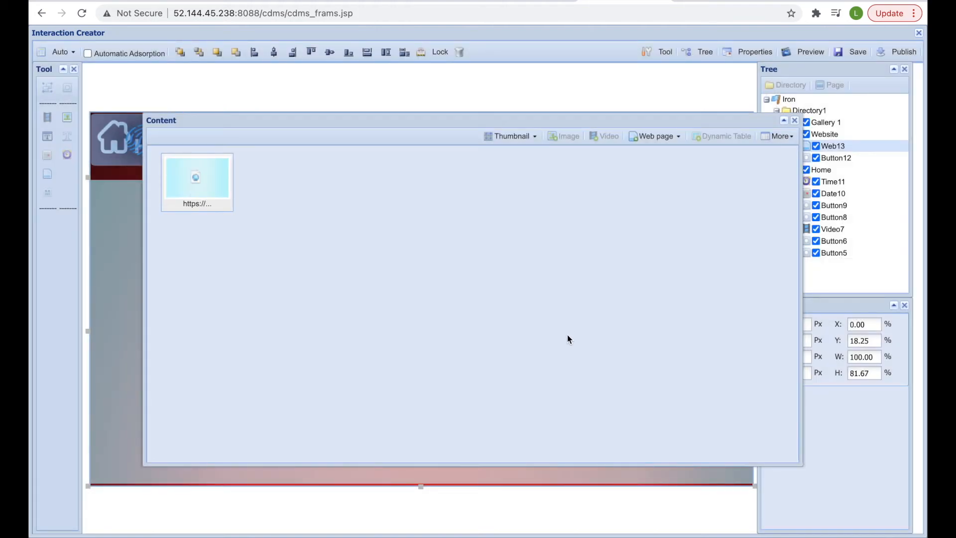
pyautogui.click(795, 121)
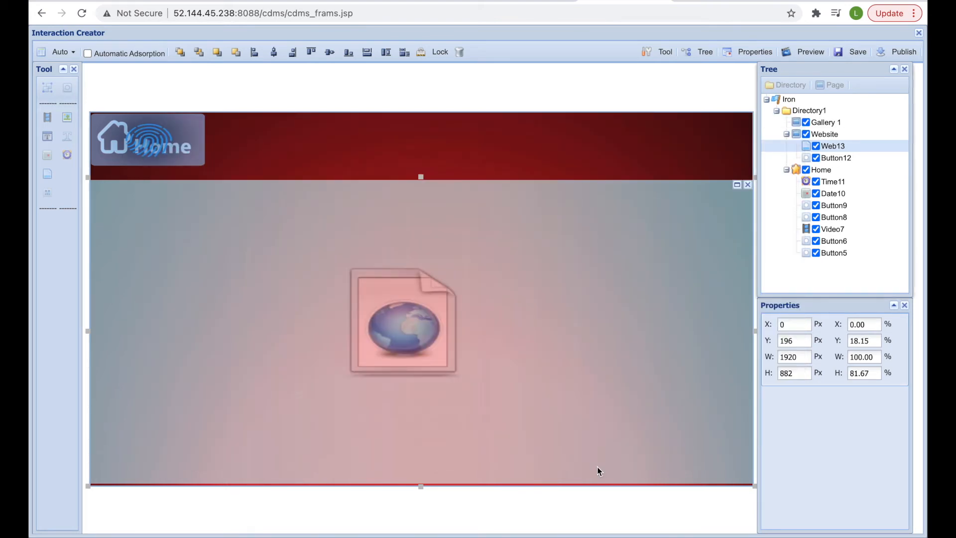
# - Set Gallery 1's content image to the red Gallery background with arrows and Home logo
pyautogui.click(834, 123)
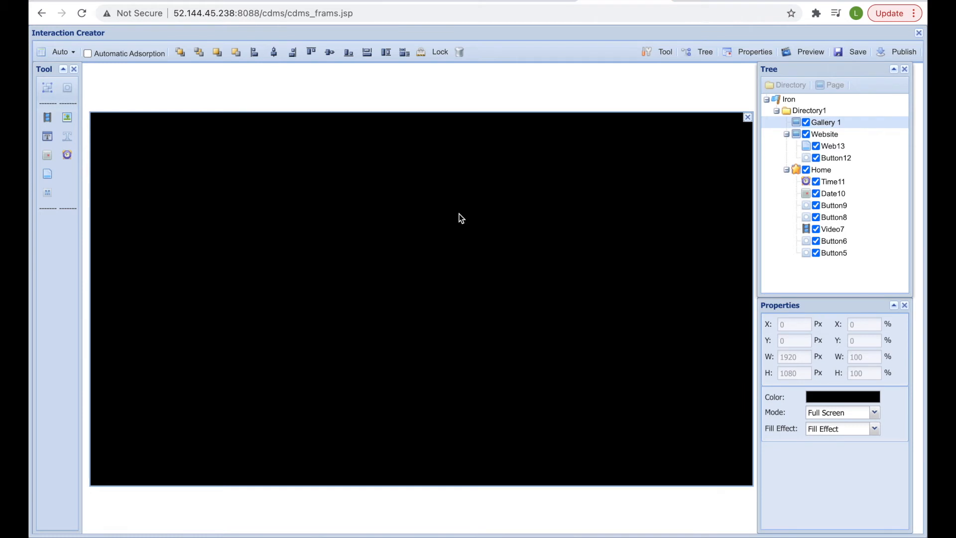
pyautogui.rightClick(440, 213)
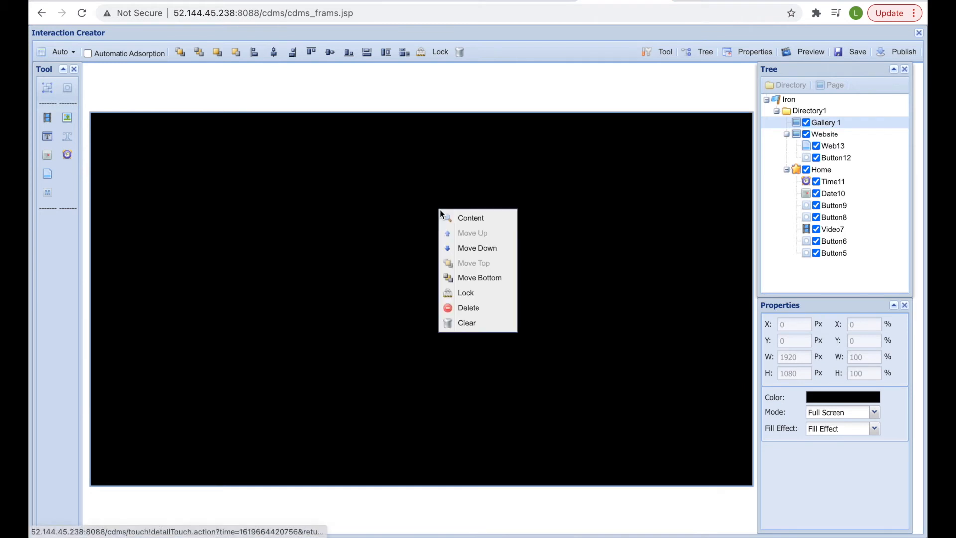
pyautogui.click(472, 218)
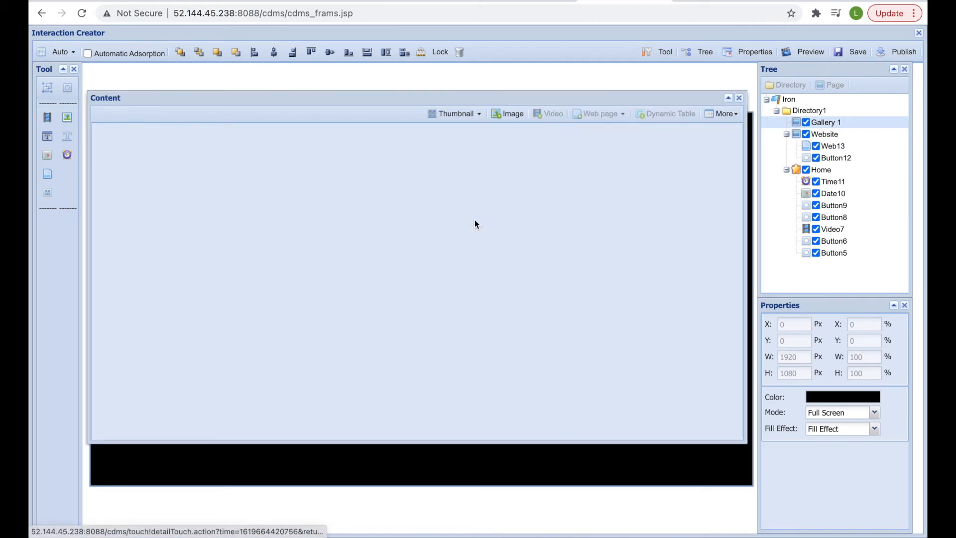
pyautogui.click(508, 115)
pyautogui.click(321, 181)
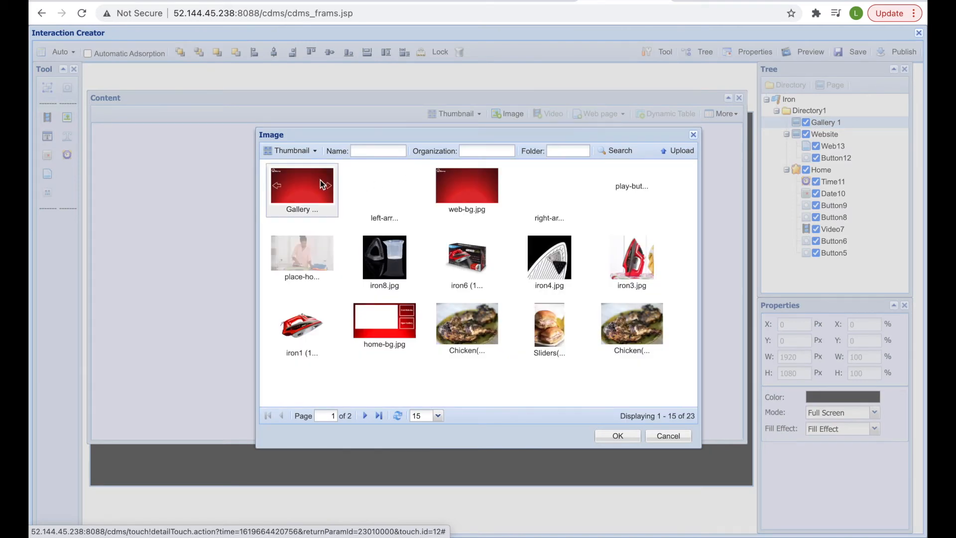
pyautogui.click(608, 436)
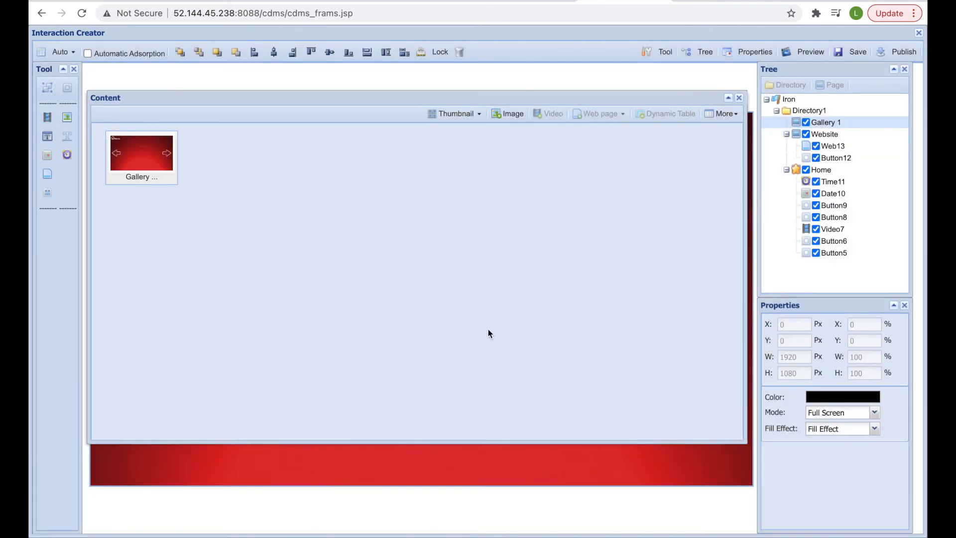
pyautogui.click(739, 98)
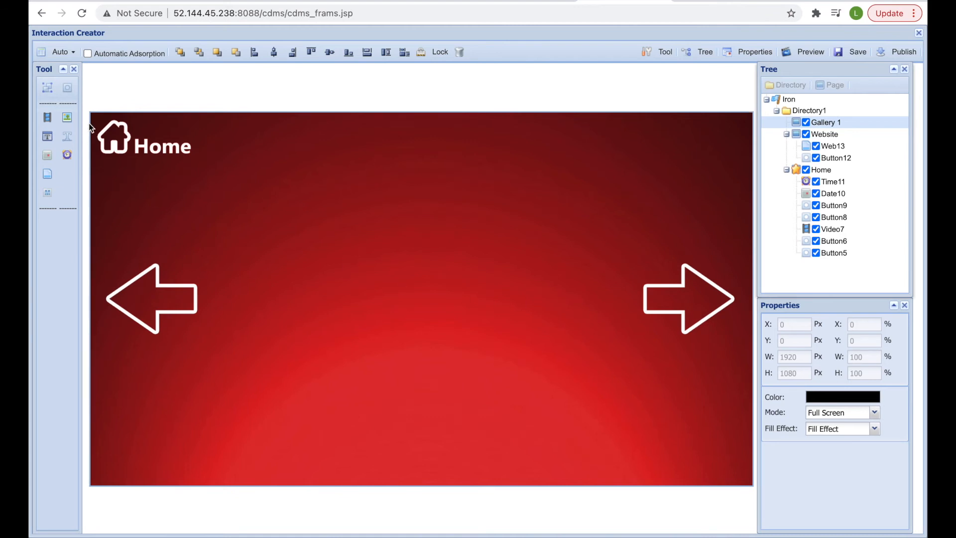
# - Add a button over the Home title that jumps to the Home page
pyautogui.click(67, 117)
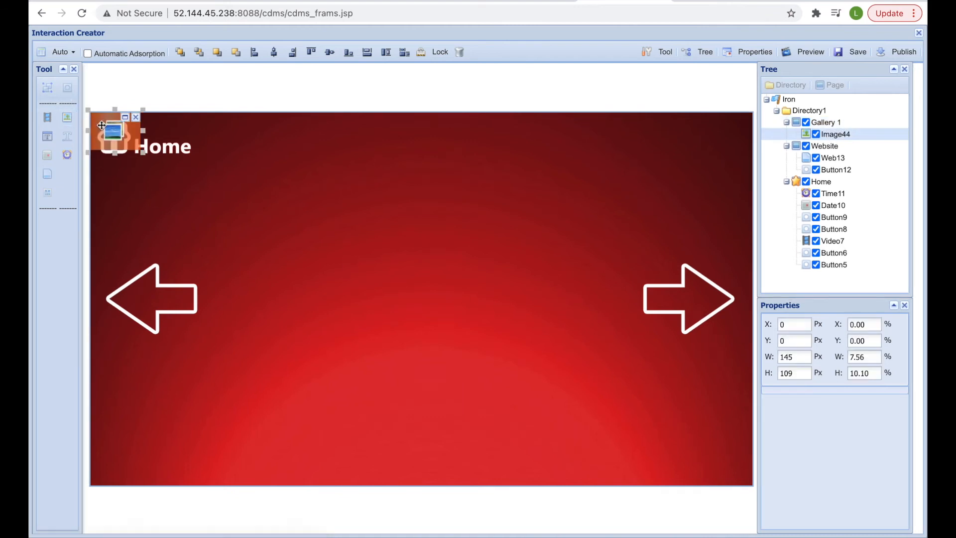
pyautogui.moveTo(111, 133); pyautogui.dragTo(111, 135)
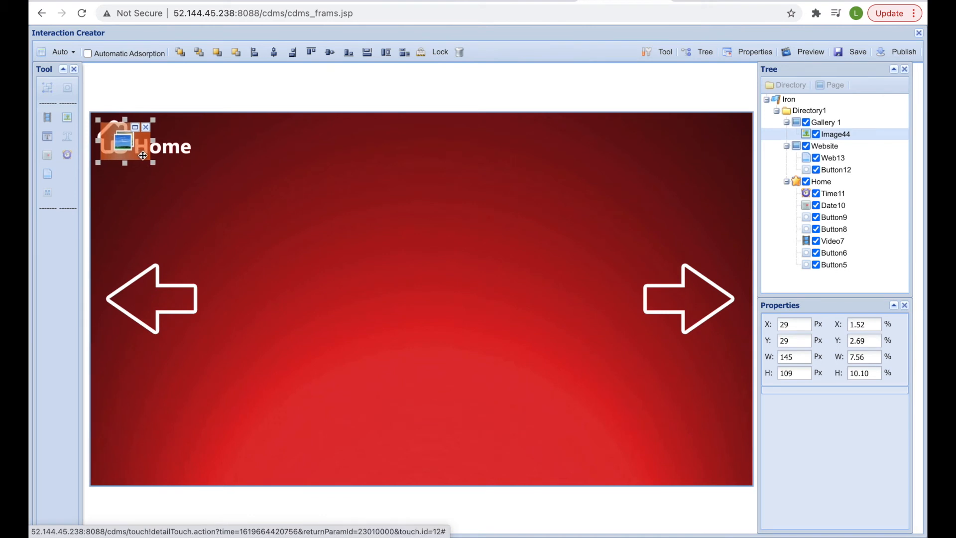
pyautogui.moveTo(150, 161); pyautogui.dragTo(207, 173)
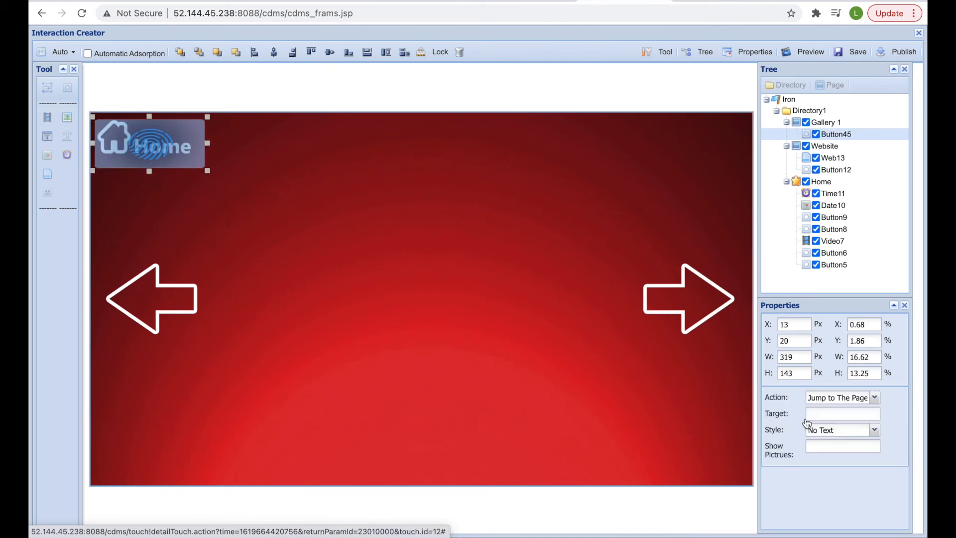
pyautogui.click(814, 414)
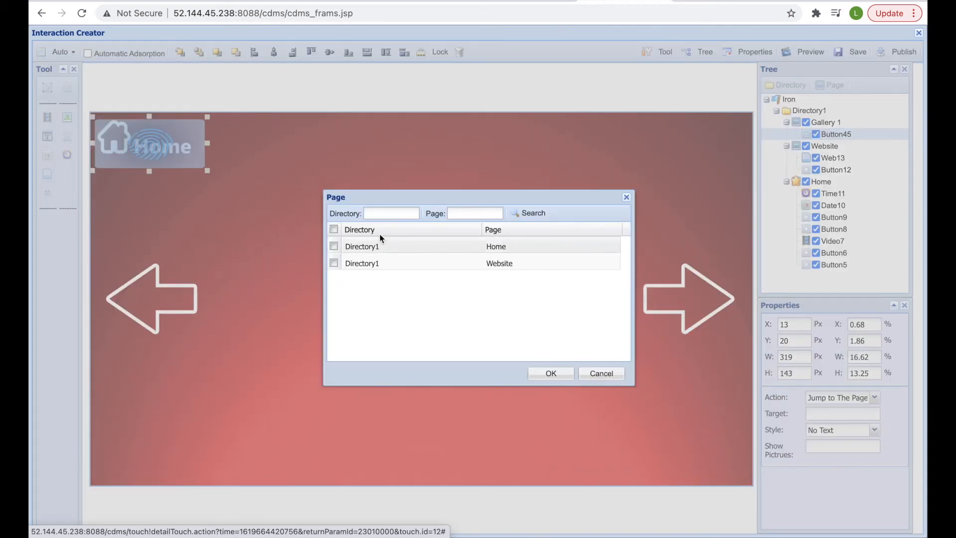
pyautogui.click(334, 246)
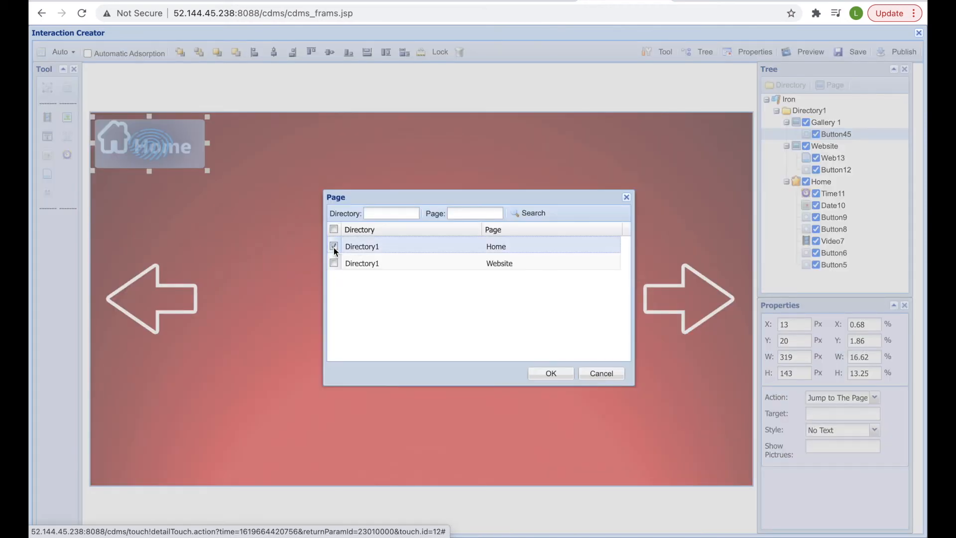
pyautogui.click(549, 375)
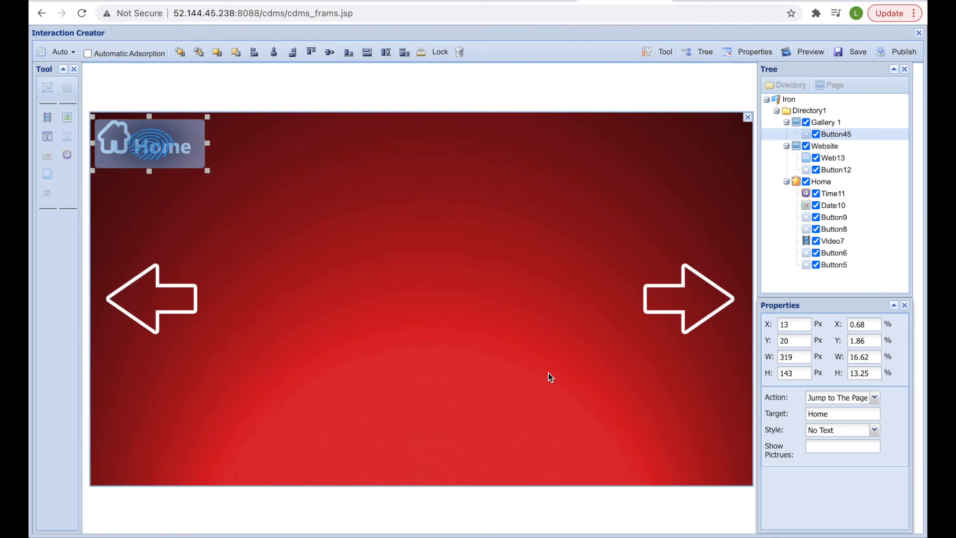
pyautogui.click(248, 253)
# - Add a button sized to cover the left arrow
pyautogui.click(68, 88)
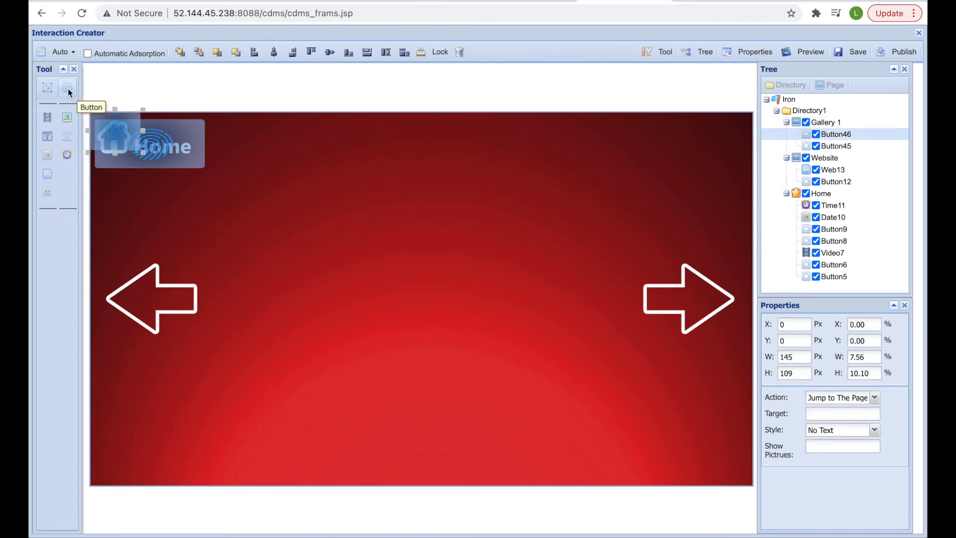
pyautogui.moveTo(110, 128); pyautogui.dragTo(259, 346)
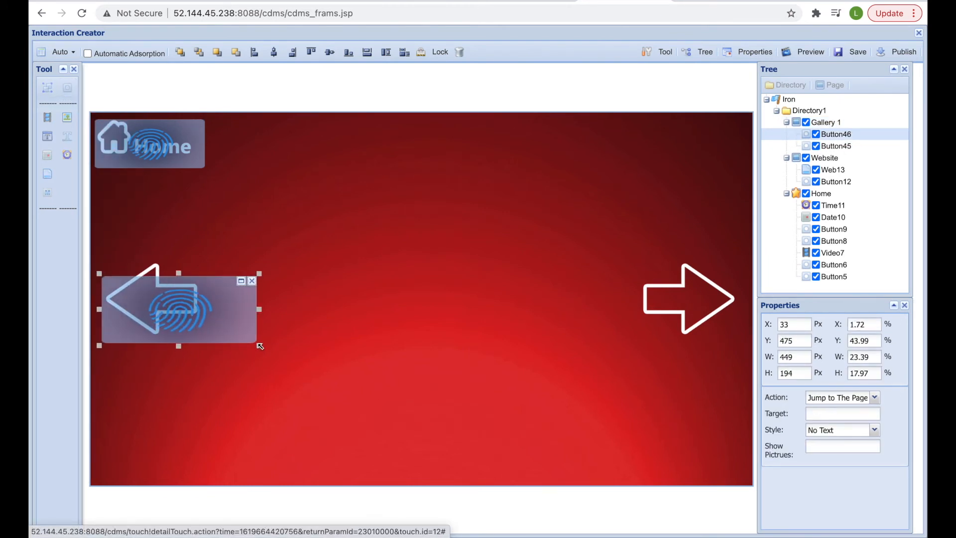
pyautogui.moveTo(207, 327); pyautogui.dragTo(185, 308)
pyautogui.click(173, 335)
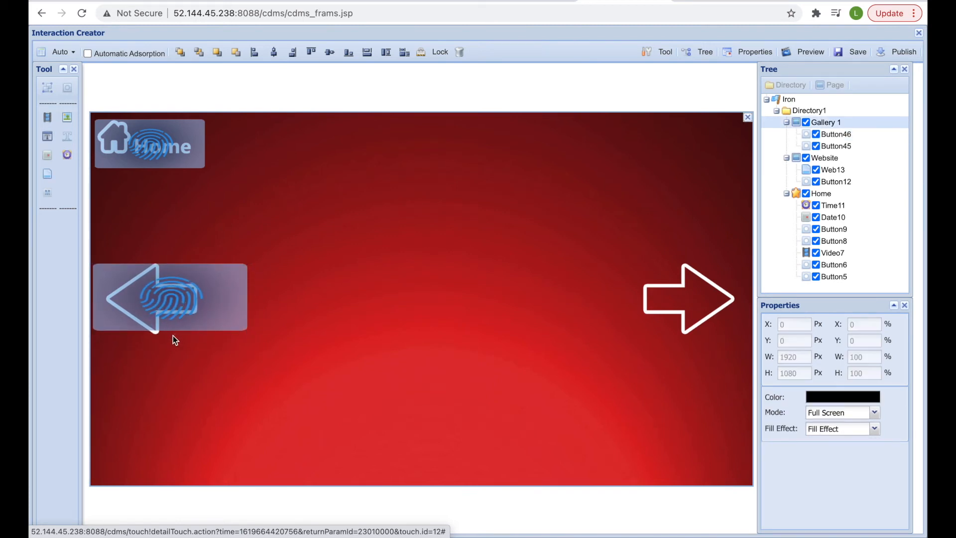
pyautogui.click(170, 332)
pyautogui.moveTo(169, 332); pyautogui.dragTo(169, 337)
pyautogui.click(331, 305)
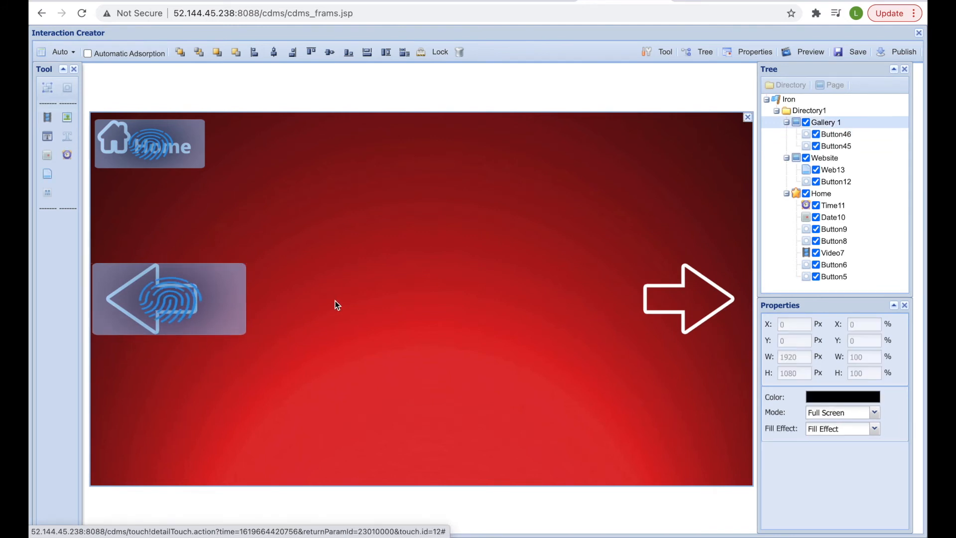
# - Add a button sized to cover the right arrow
pyautogui.click(67, 88)
pyautogui.moveTo(154, 146); pyautogui.dragTo(585, 254)
pyautogui.moveTo(661, 277); pyautogui.dragTo(673, 296)
pyautogui.moveTo(594, 272); pyautogui.dragTo(592, 259)
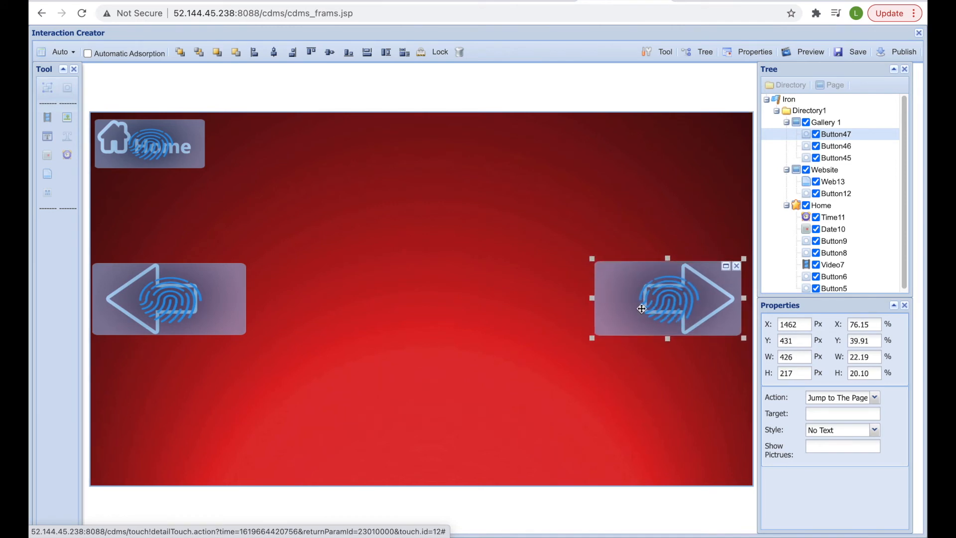
pyautogui.click(367, 251)
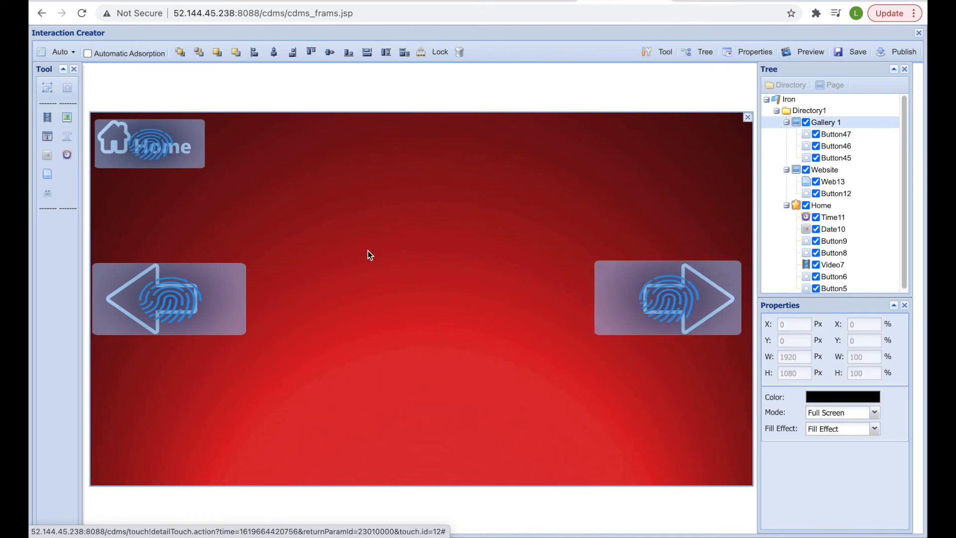
# - Add an image element on Gallery 1 sized to W 1080, H 1080
pyautogui.click(71, 120)
pyautogui.moveTo(130, 130); pyautogui.dragTo(573, 488)
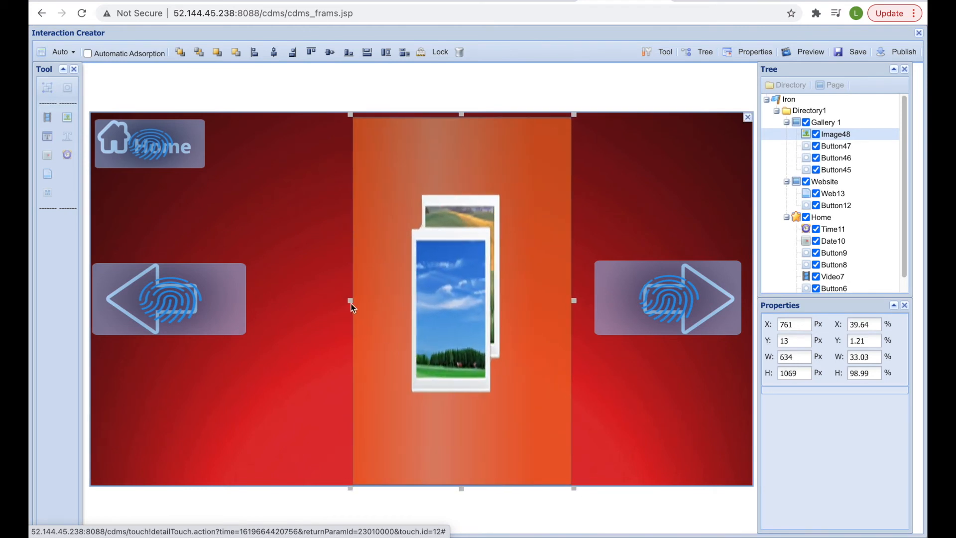
pyautogui.moveTo(351, 486); pyautogui.dragTo(328, 484)
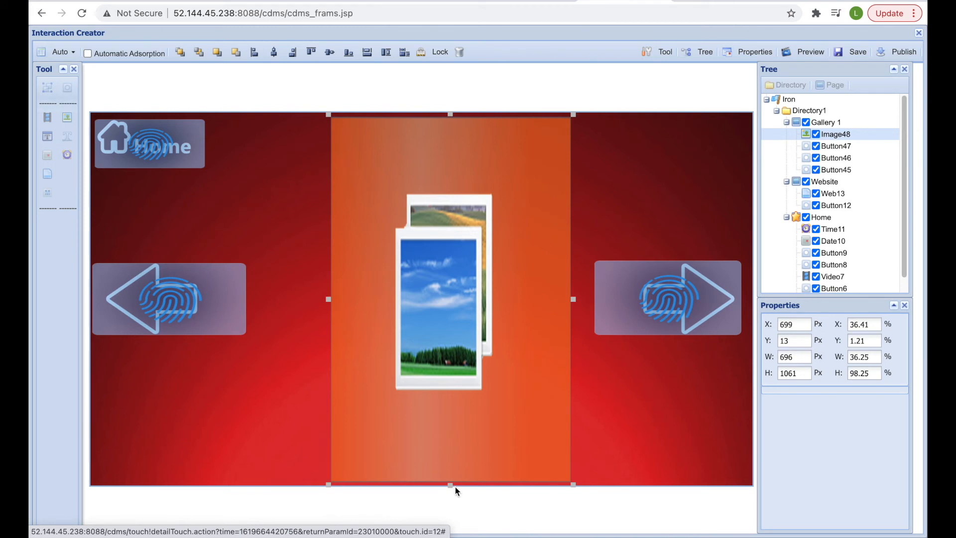
pyautogui.moveTo(450, 485); pyautogui.dragTo(452, 492)
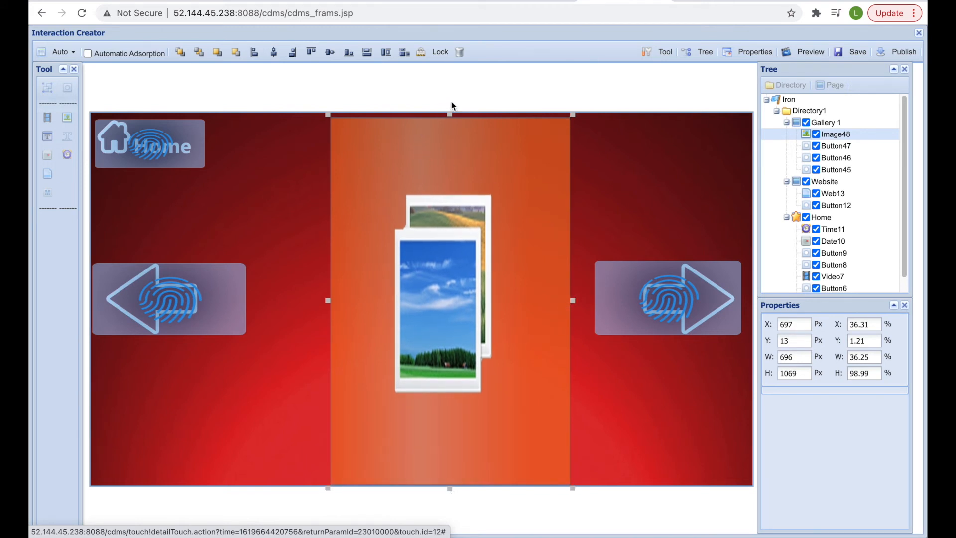
pyautogui.moveTo(450, 114); pyautogui.dragTo(455, 107)
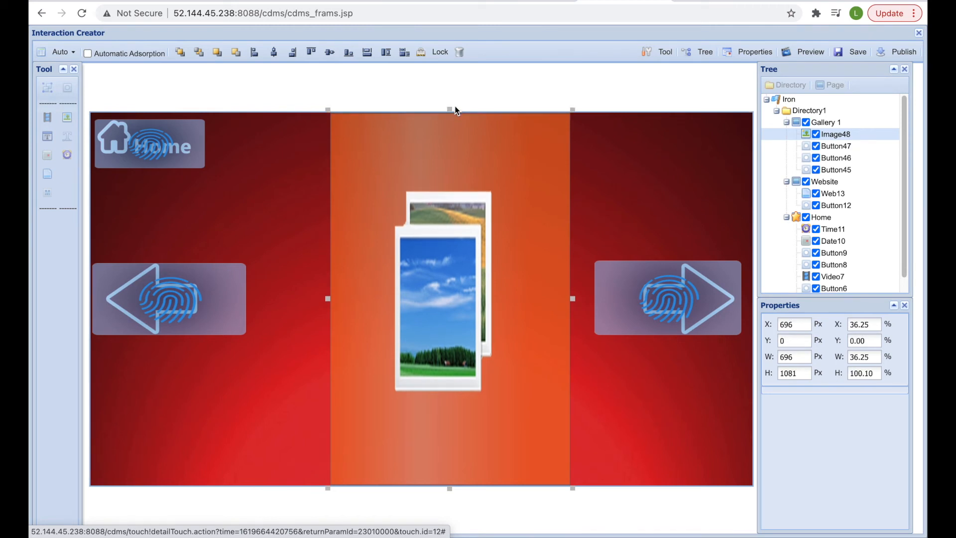
pyautogui.click(800, 373)
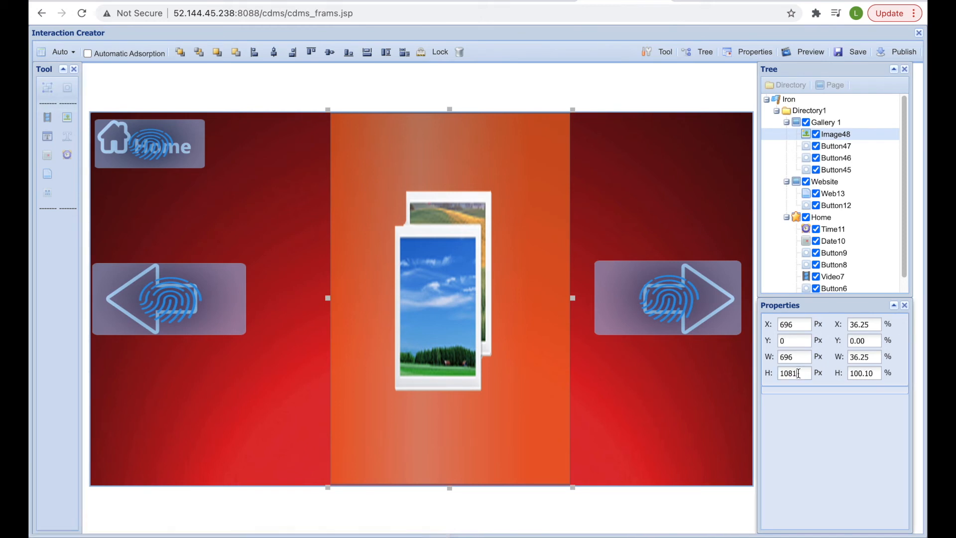
pyautogui.press('BackSpace')
pyautogui.write('0')
pyautogui.moveTo(799, 357); pyautogui.dragTo(765, 362)
pyautogui.write('1080')
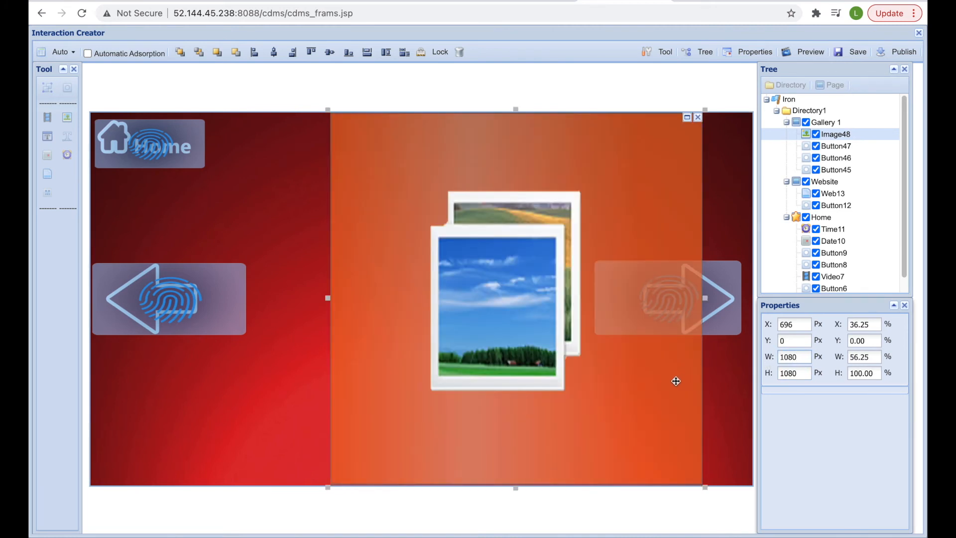
# - Centre the image between the arrows and choose Copy To for Gallery 1
pyautogui.moveTo(621, 389); pyautogui.dragTo(608, 384)
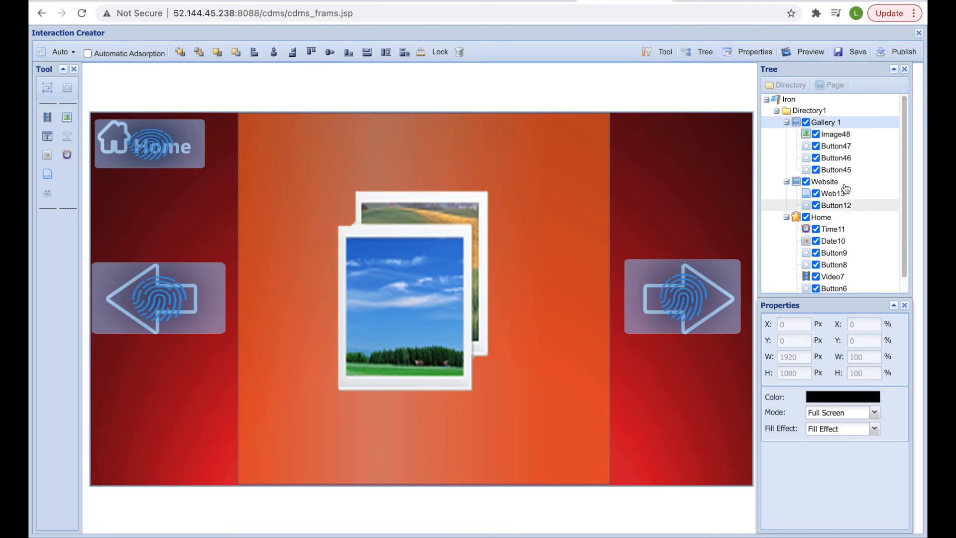
pyautogui.rightClick(834, 124)
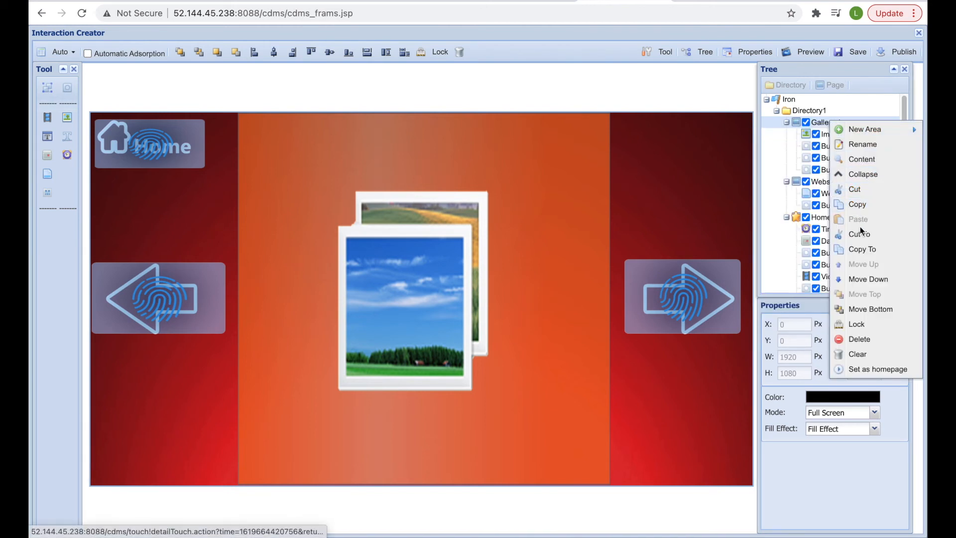
pyautogui.click(862, 249)
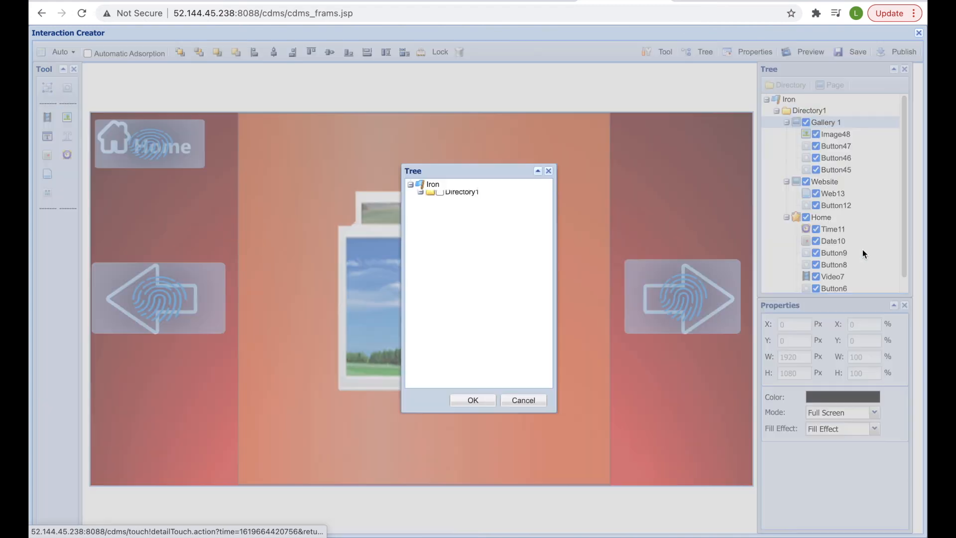